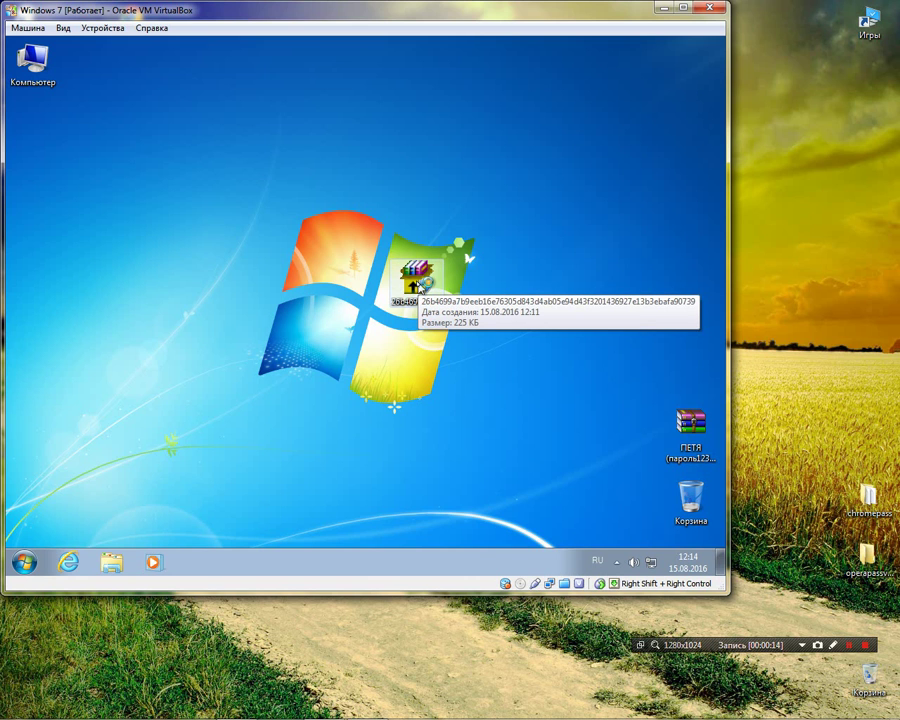
- Select the hash-named 225 KB RAR archive on the Windows 7 guest desktop
{"action": "left_click", "coordinate": [424, 291]}
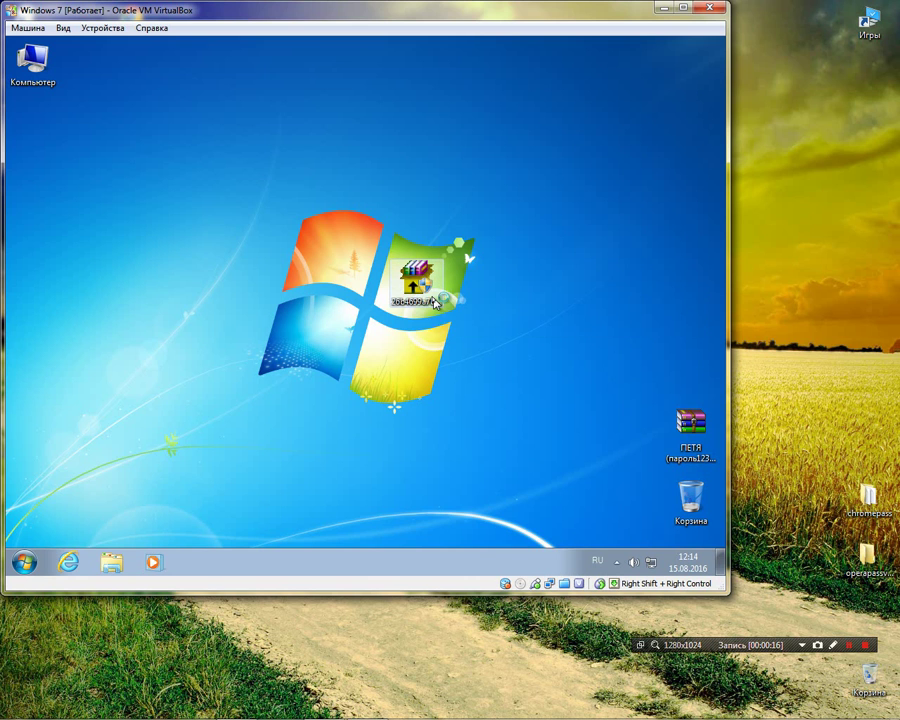
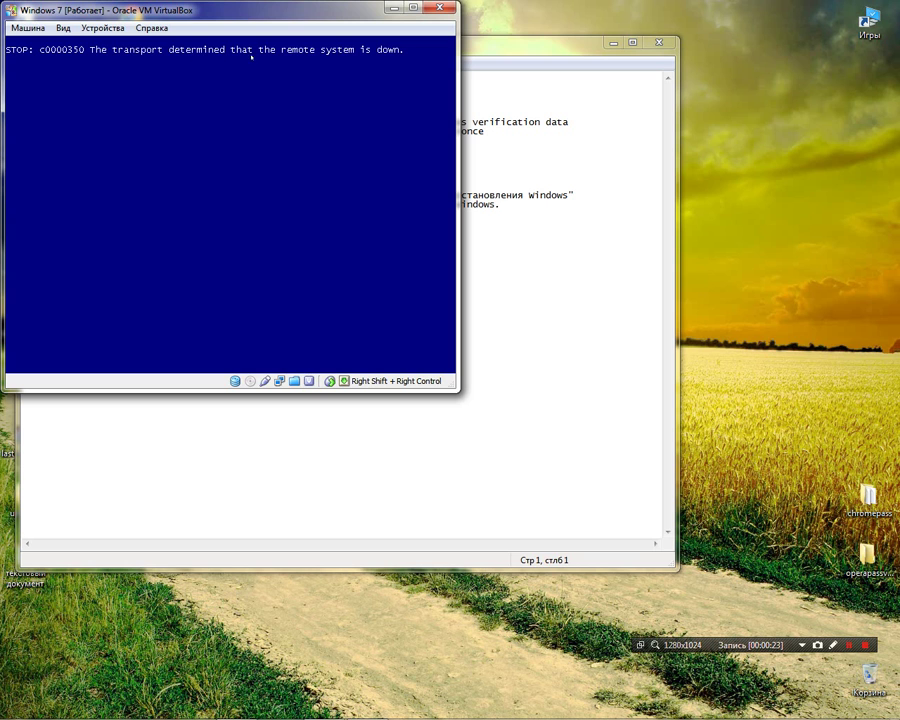
- Reset the crashed Windows 7 guest via Машина > Перезапустить, confirming with Перезапуск
{"action": "left_click", "coordinate": [28, 28]}
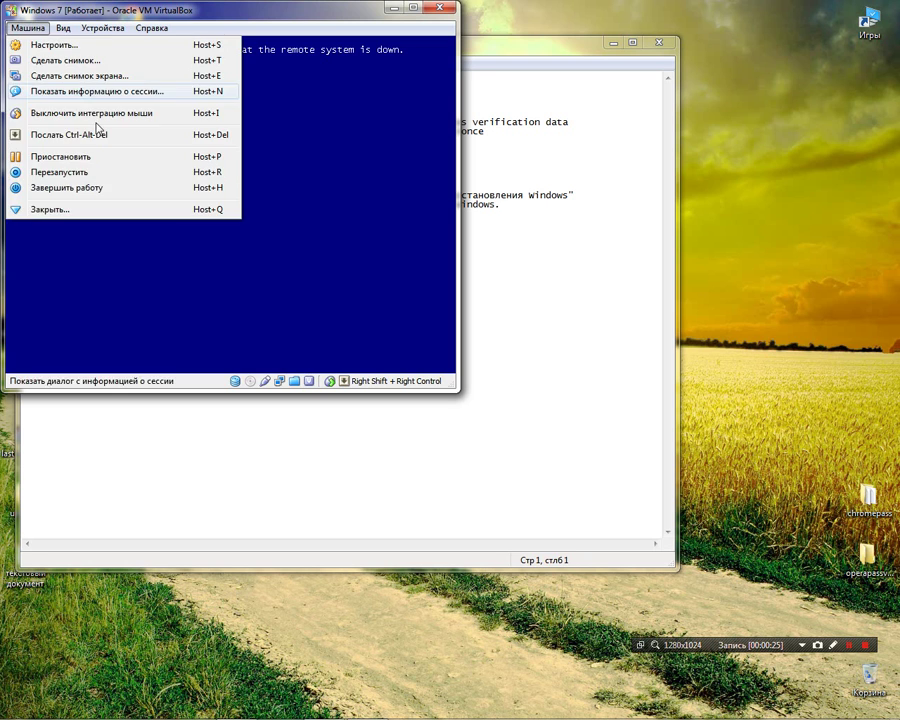
{"action": "left_click", "coordinate": [112, 172]}
{"action": "left_click", "coordinate": [203, 253]}
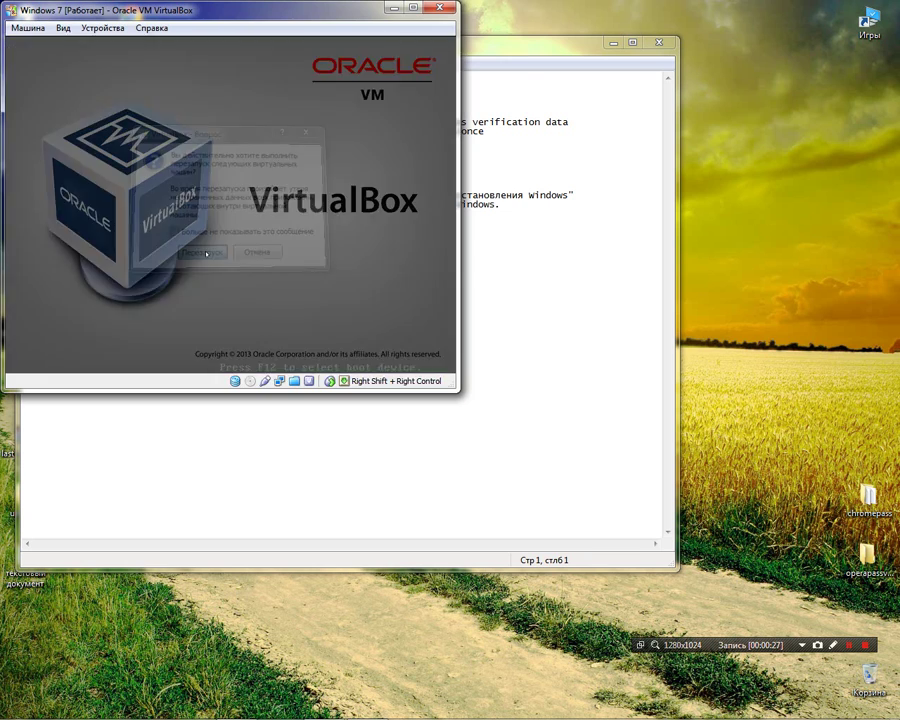
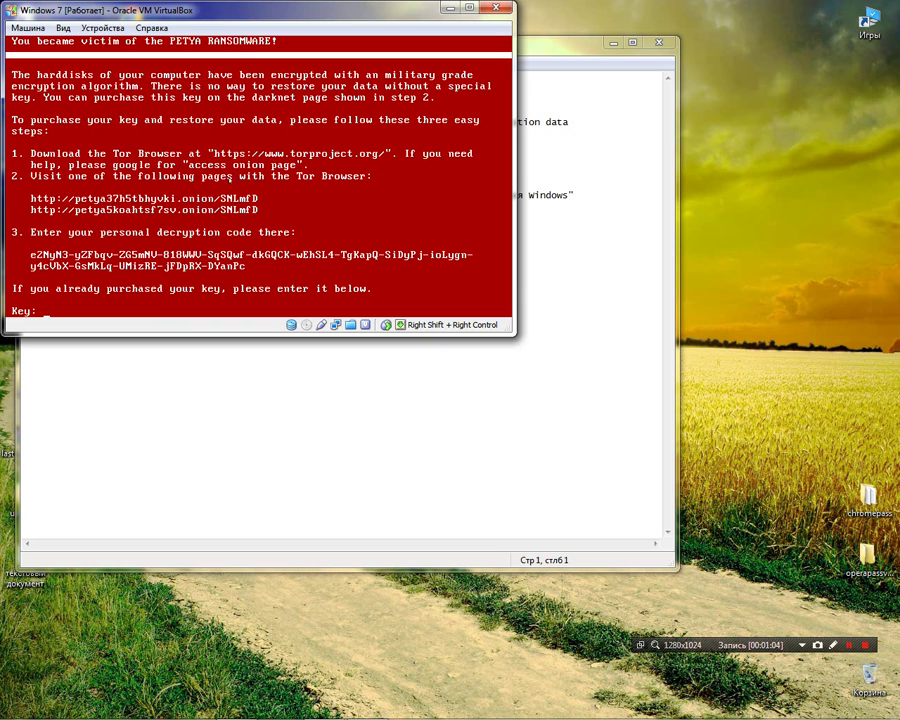
- Reset the virtual machine from the Machine menu and confirm
{"action": "left_click", "coordinate": [28, 28]}
{"action": "left_click", "coordinate": [86, 178]}
{"action": "key", "text": "Return"}
{"action": "key", "text": "Return"}
- Insert the WinPE10 LiveCD image into the optical drive and reset the VM to boot from it
{"action": "left_click", "coordinate": [304, 325]}
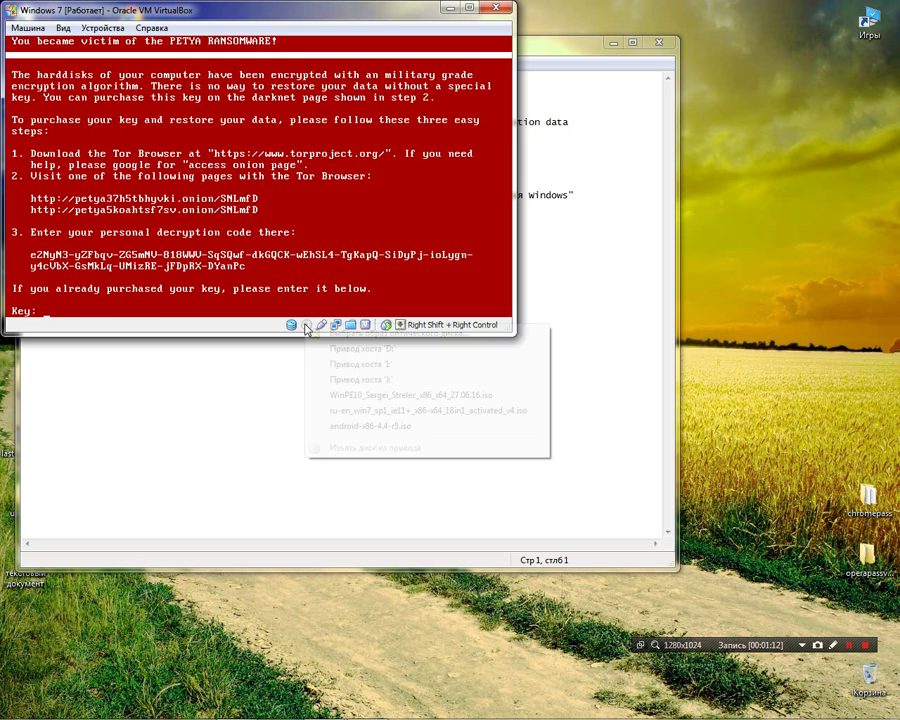
{"action": "left_click", "coordinate": [362, 396]}
{"action": "left_click", "coordinate": [28, 28]}
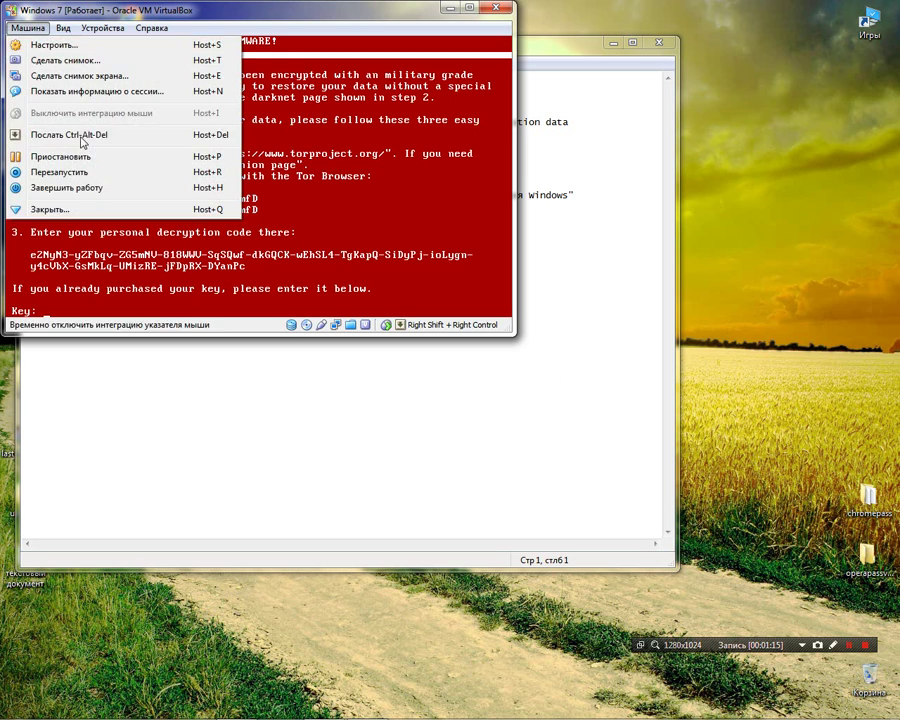
{"action": "left_click", "coordinate": [86, 172]}
{"action": "left_click", "coordinate": [240, 226]}
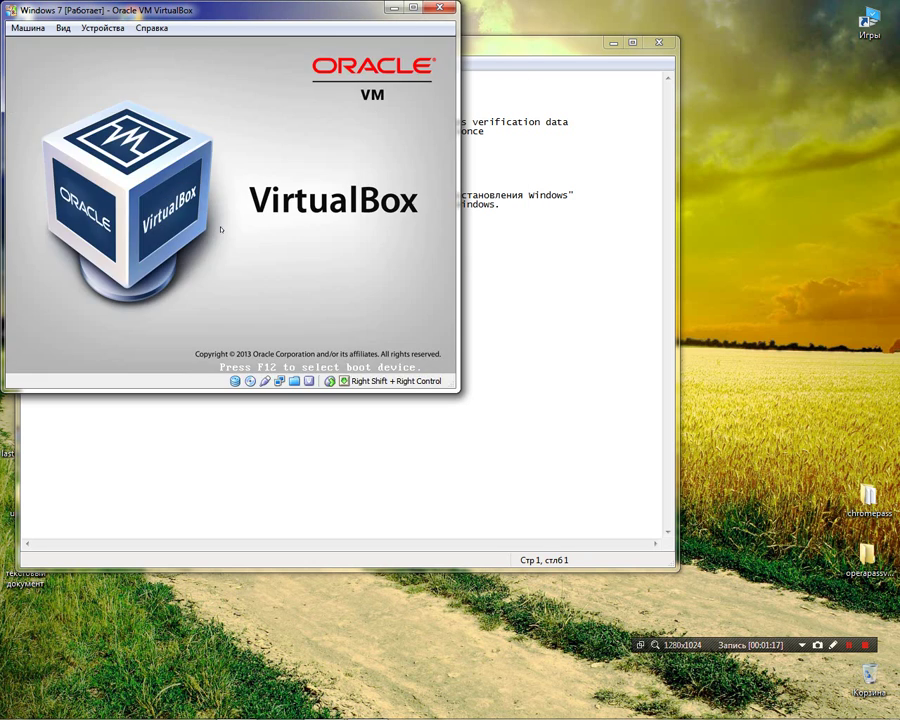
{"action": "key", "text": "Return"}
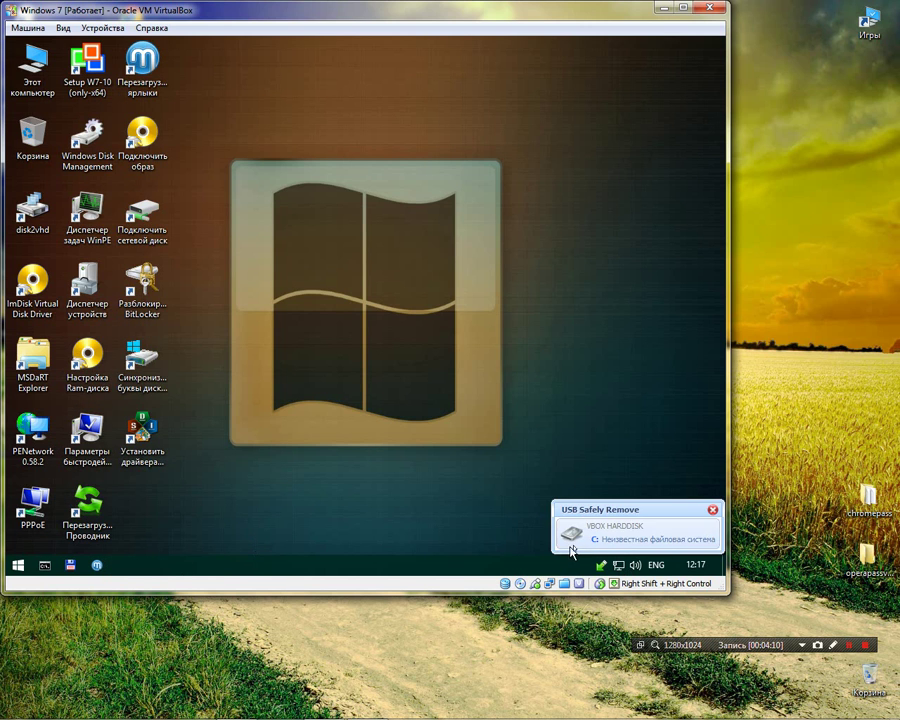
- Try opening Local disk (C:) from This PC, dismiss the unavailable error, and close Explorer
{"action": "double_click", "coordinate": [35, 60]}
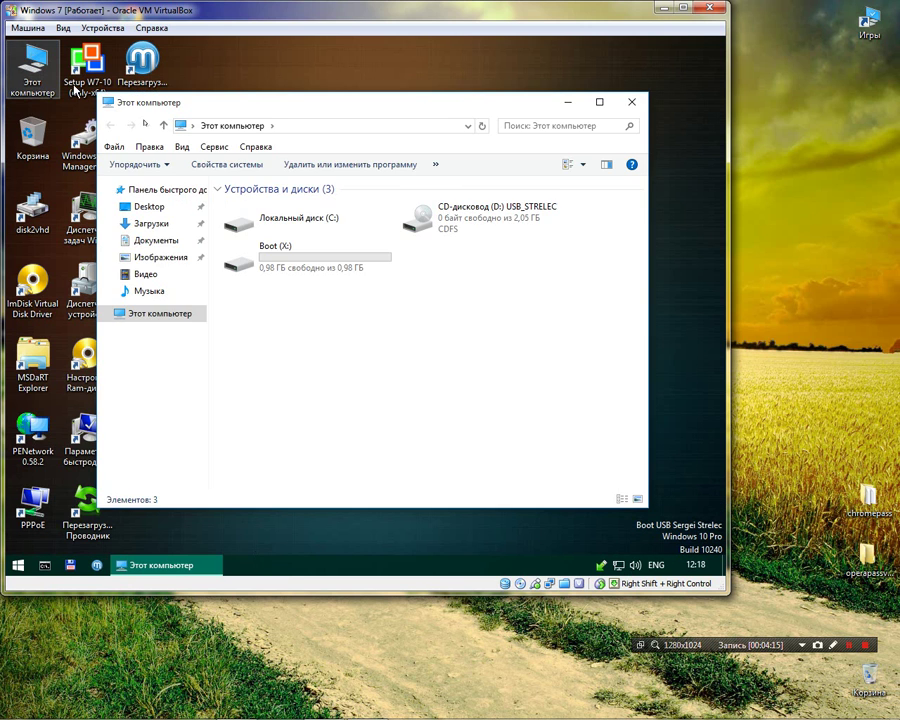
{"action": "left_click", "coordinate": [266, 227]}
{"action": "double_click", "coordinate": [266, 227]}
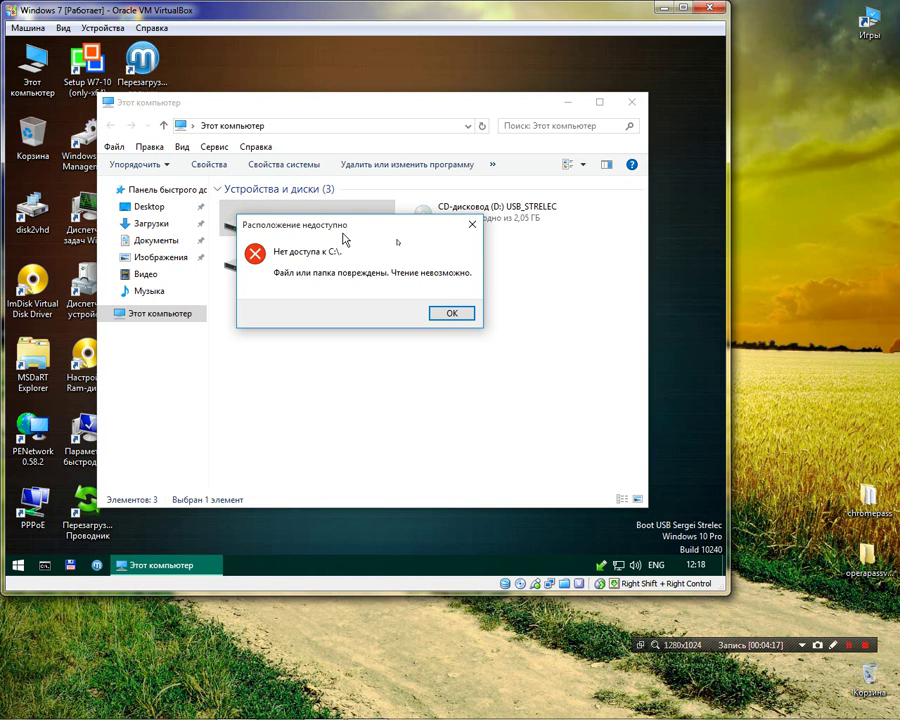
{"action": "left_click", "coordinate": [454, 313]}
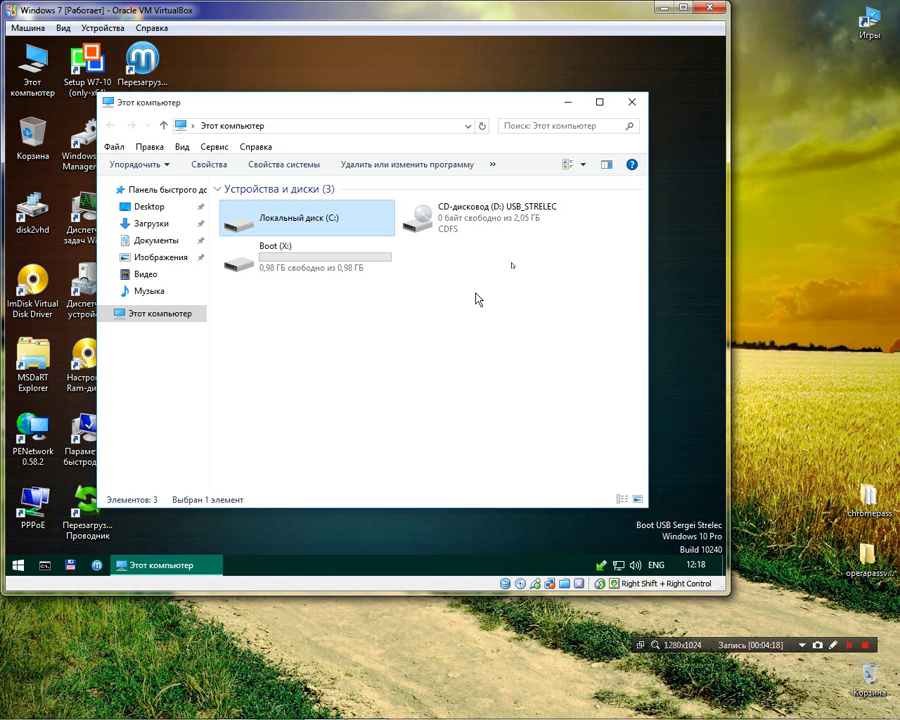
{"action": "left_click", "coordinate": [631, 101]}
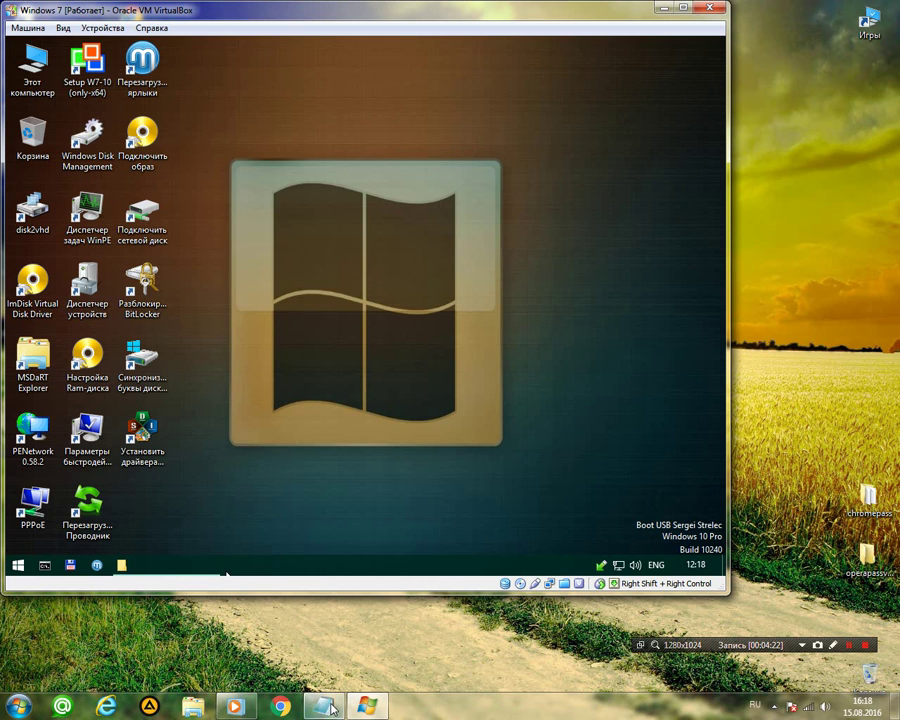
- Move the host instructions notes window to the bottom of the screen
{"action": "left_click", "coordinate": [322, 706]}
{"action": "left_click_drag", "start_coordinate": [280, 53], "coordinate": [265, 601]}
{"action": "left_click", "coordinate": [348, 494]}
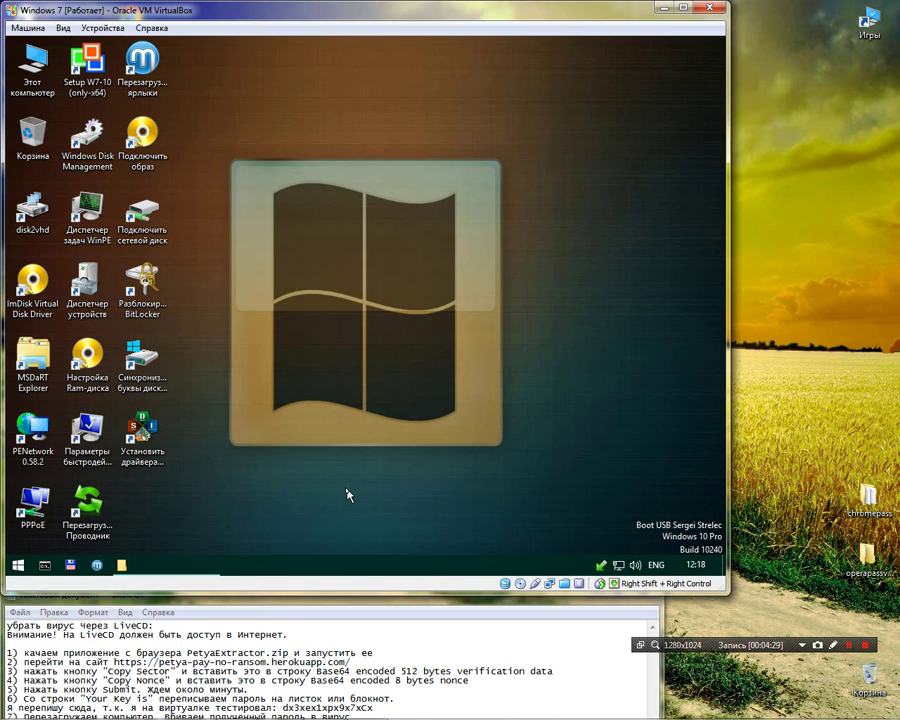
- Launch Opera from the WinPE Start menu's full program list
{"action": "left_click", "coordinate": [18, 565]}
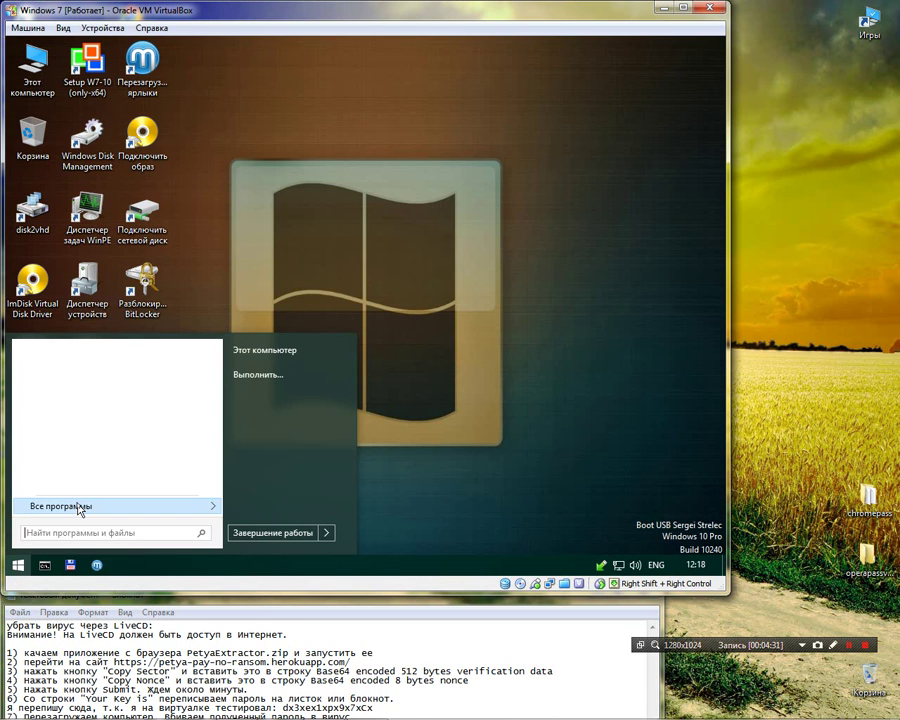
{"action": "left_click", "coordinate": [76, 506]}
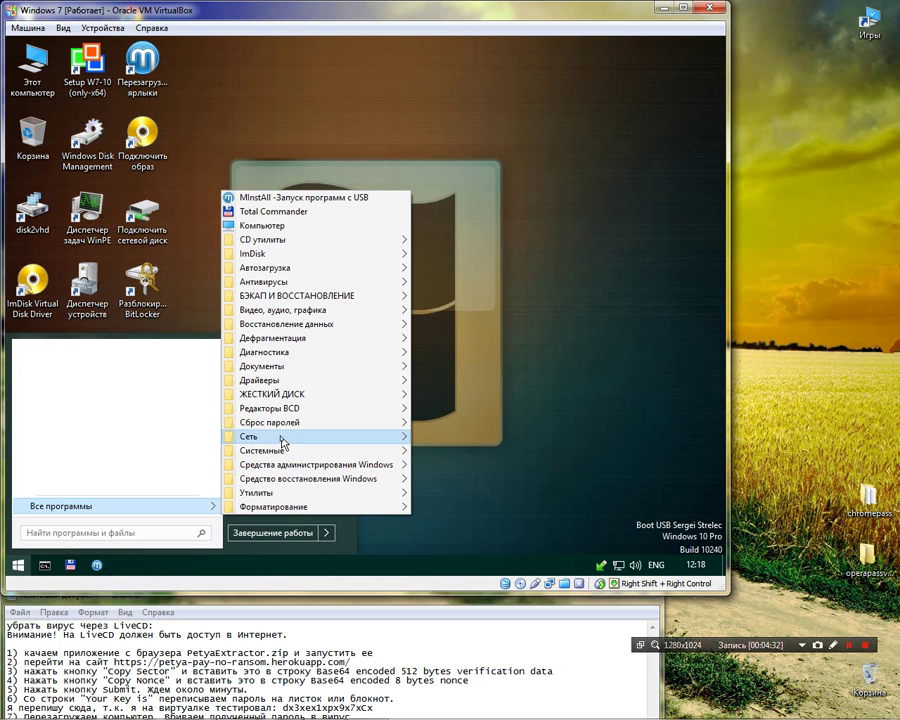
{"action": "mouse_move", "coordinate": [402, 436]}
{"action": "left_click", "coordinate": [460, 282]}
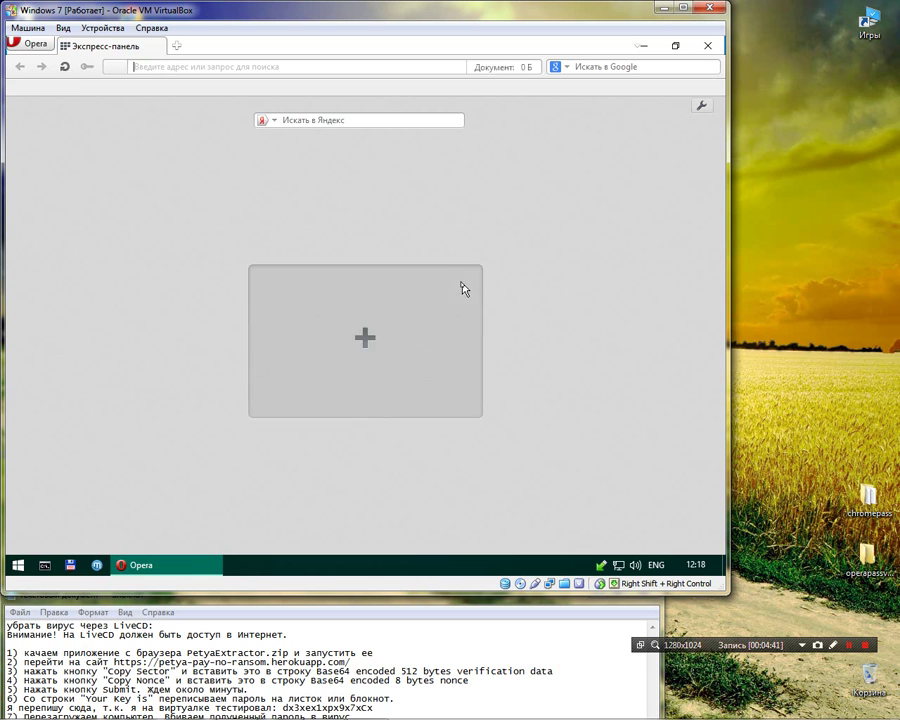
- Search Google for 'PetyaExtrator.zp скачать'
{"action": "left_click", "coordinate": [600, 68]}
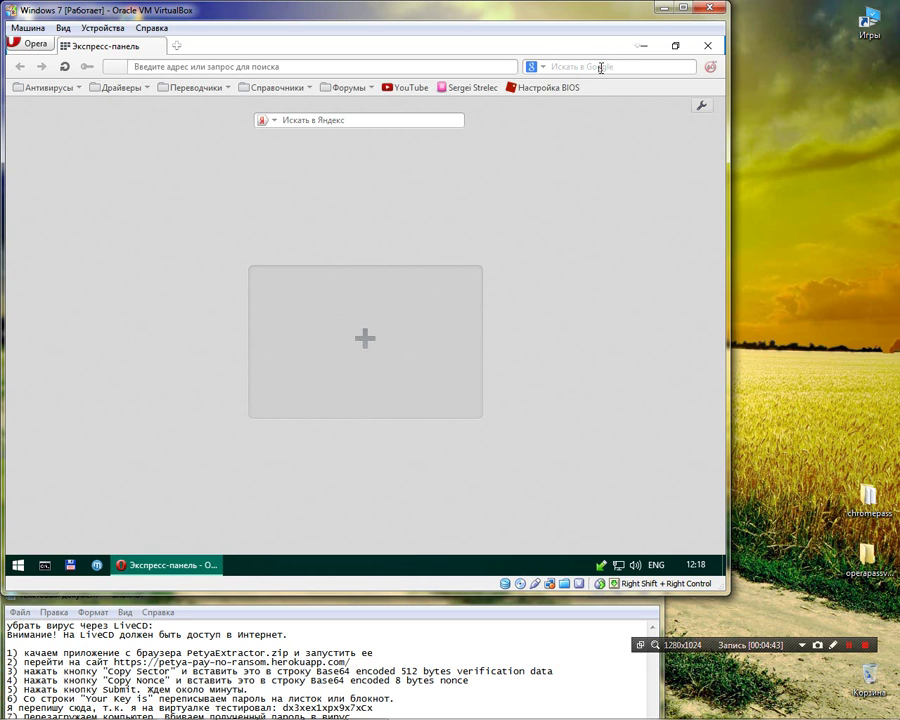
{"action": "type", "text": "Pet"}
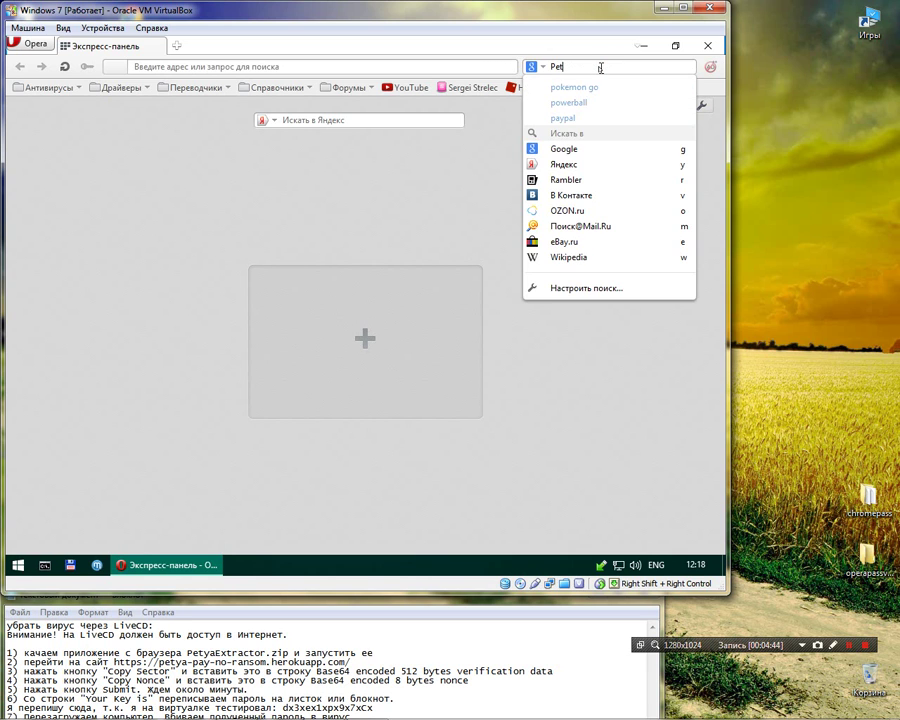
{"action": "type", "text": "yaExtratorEp"}
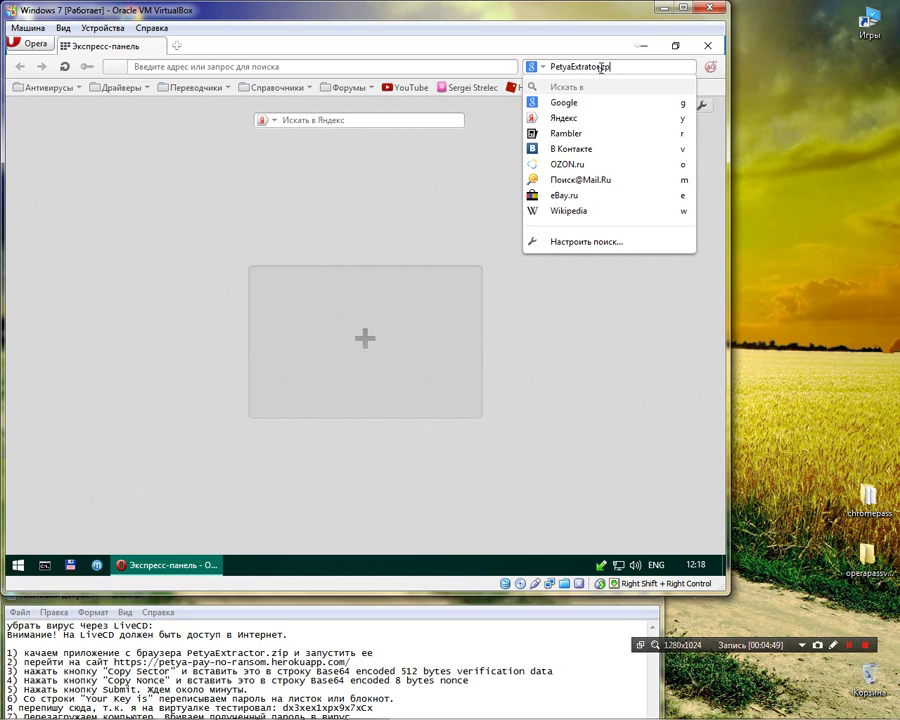
{"action": "key", "text": "alt+shift"}
{"action": "key", "text": "Return"}
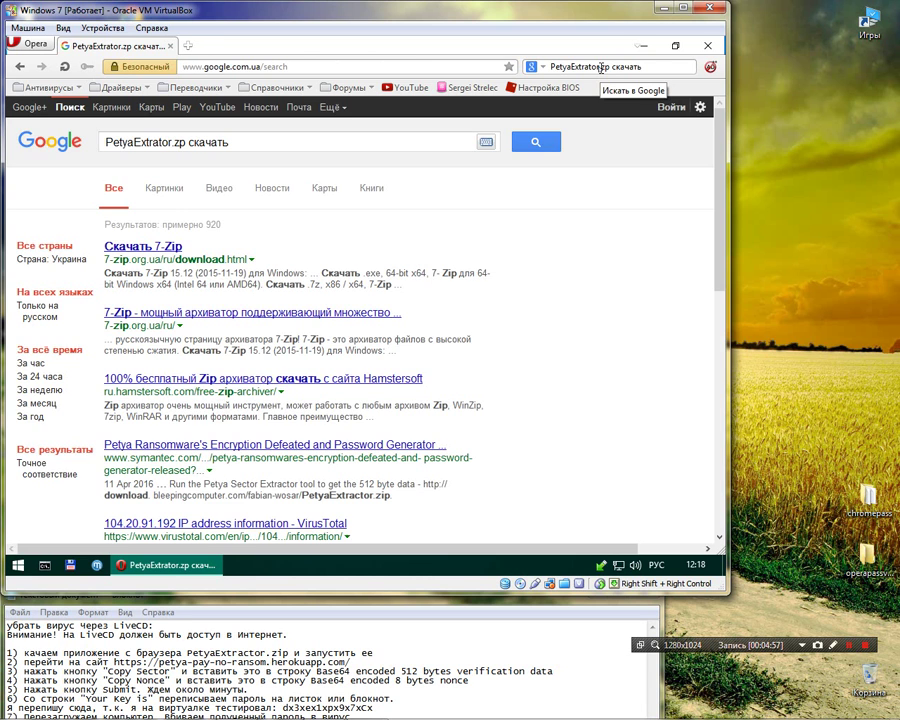
- Select the PetyaExtractor.zip address and follow it in a new tab
{"action": "scroll", "coordinate": [321, 170], "scroll_direction": "down", "scroll_amount": 1}
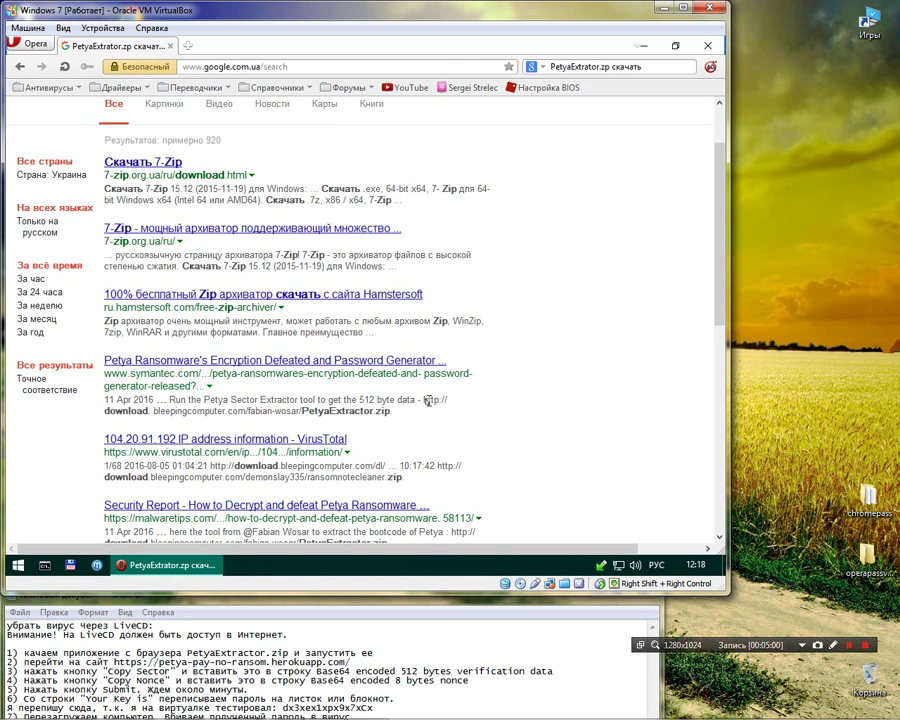
{"action": "left_click_drag", "start_coordinate": [424, 399], "coordinate": [389, 414]}
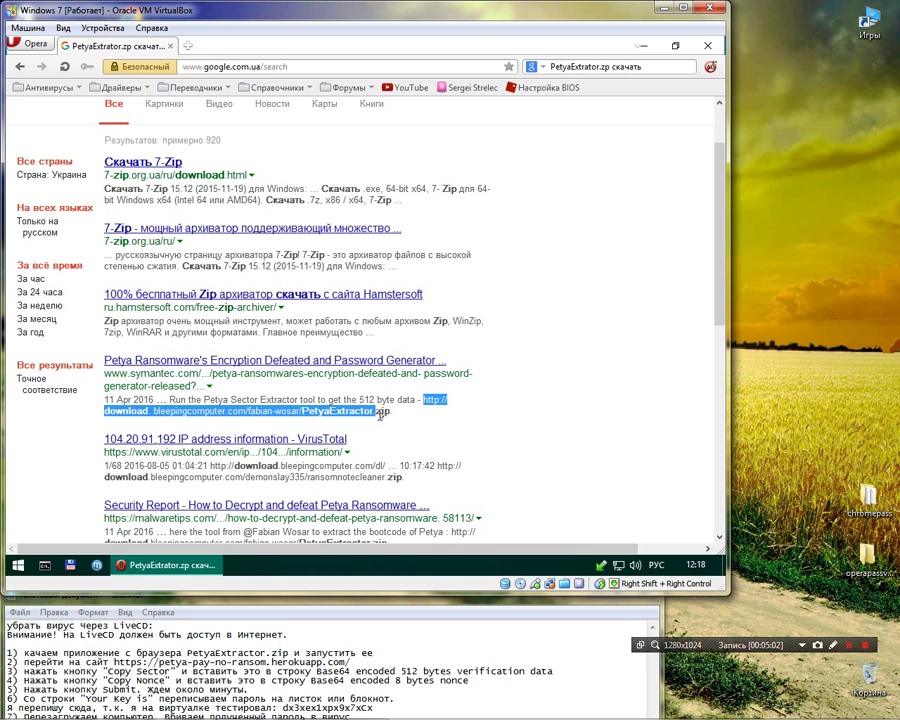
{"action": "right_click", "coordinate": [432, 401]}
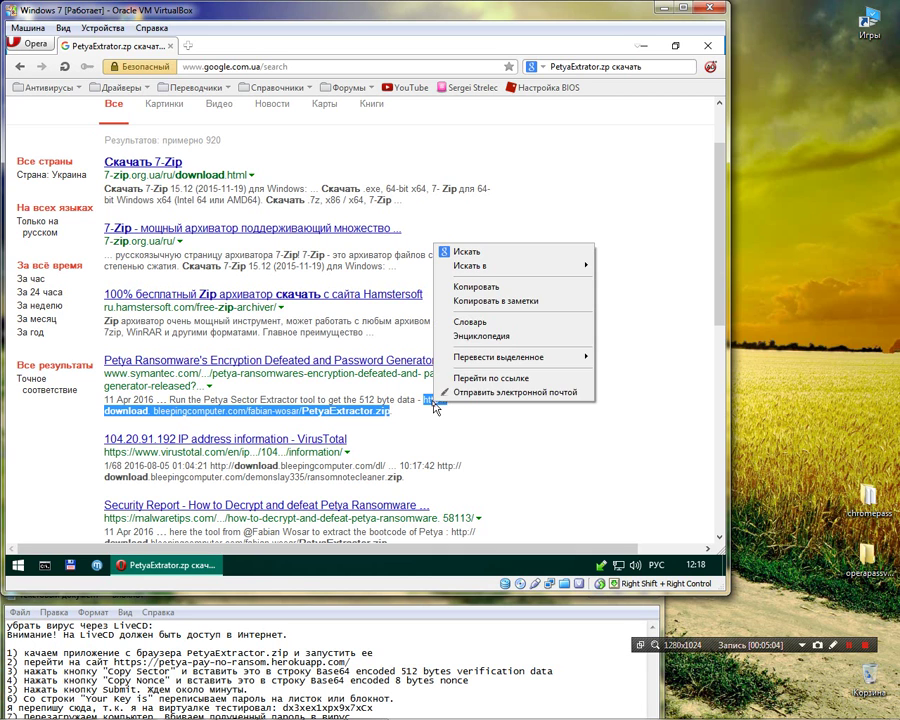
{"action": "left_click", "coordinate": [463, 379]}
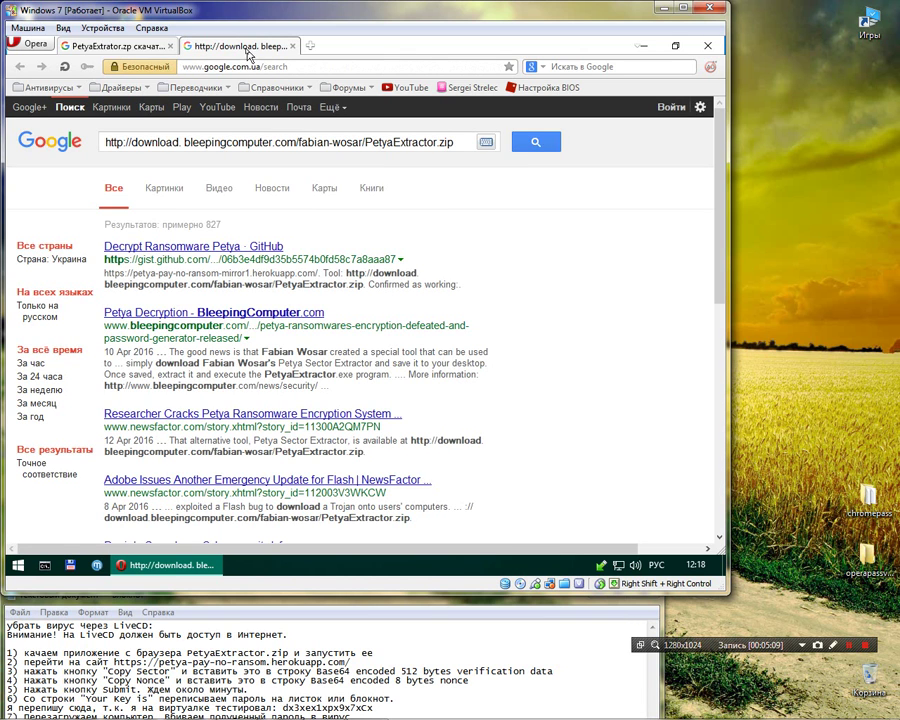
- Open the Decrypt Ransomware Petya GitHub result in a new tab and switch to it
{"action": "left_click_drag", "start_coordinate": [456, 142], "coordinate": [145, 143]}
{"action": "middle_click", "coordinate": [236, 256]}
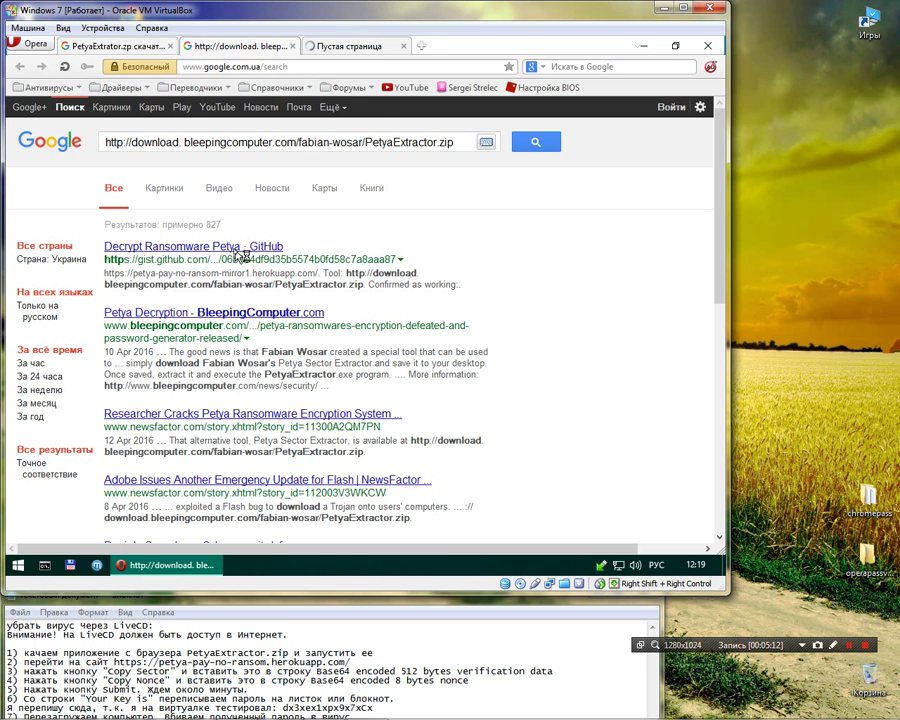
{"action": "left_click", "coordinate": [346, 48]}
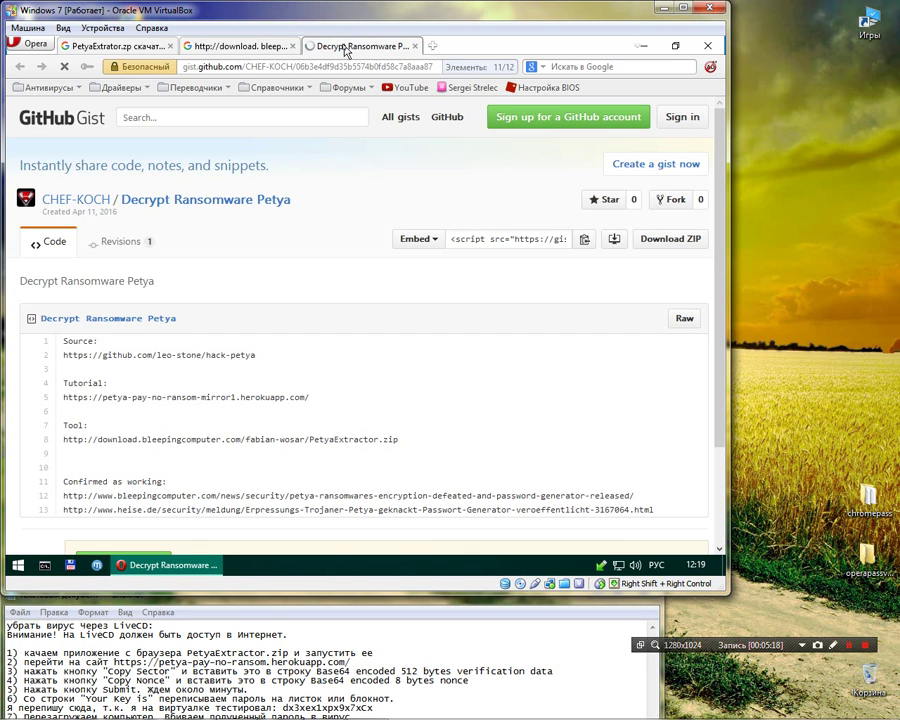
- From the gist's revisions page, download PetyaExtractor.zip via the line-8 link and open it in 7-Zip
{"action": "left_click", "coordinate": [132, 245]}
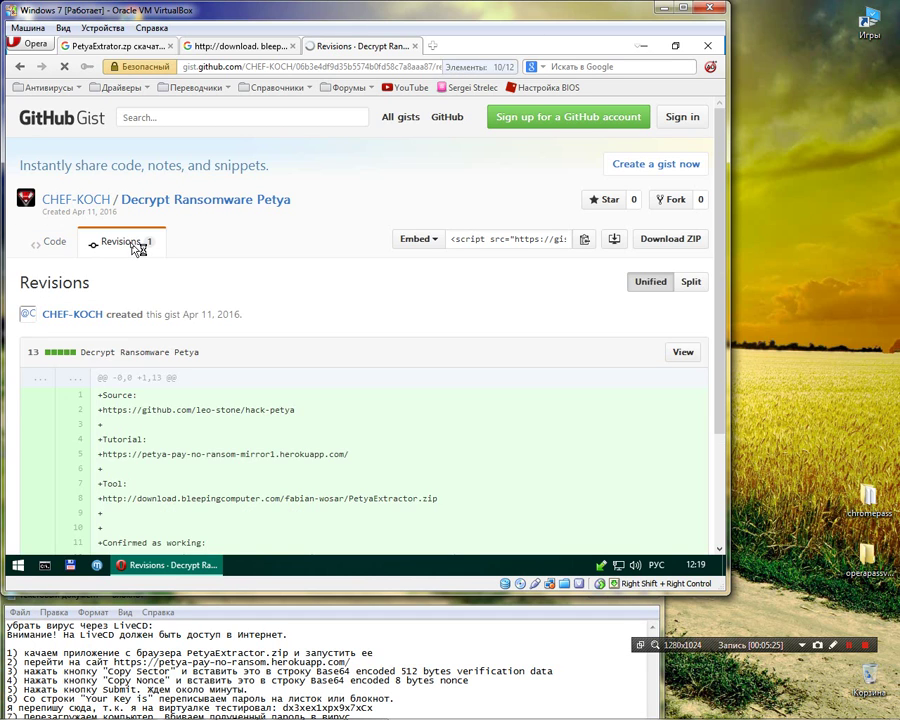
{"action": "scroll", "coordinate": [428, 403], "scroll_direction": "down", "scroll_amount": 2}
{"action": "left_click_drag", "start_coordinate": [450, 414], "coordinate": [111, 413]}
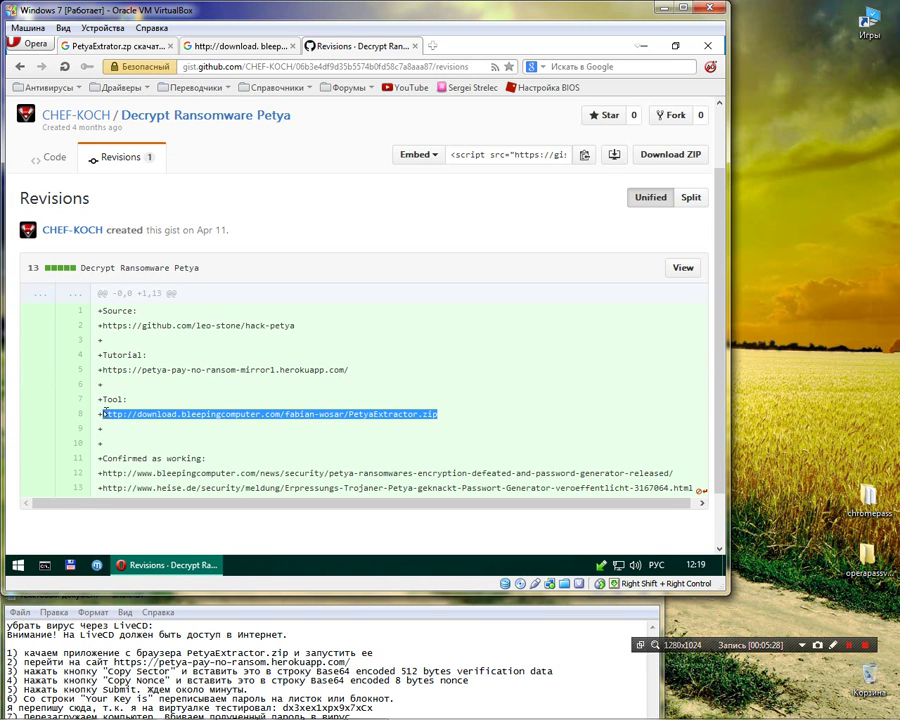
{"action": "right_click", "coordinate": [228, 422]}
{"action": "left_click", "coordinate": [281, 391]}
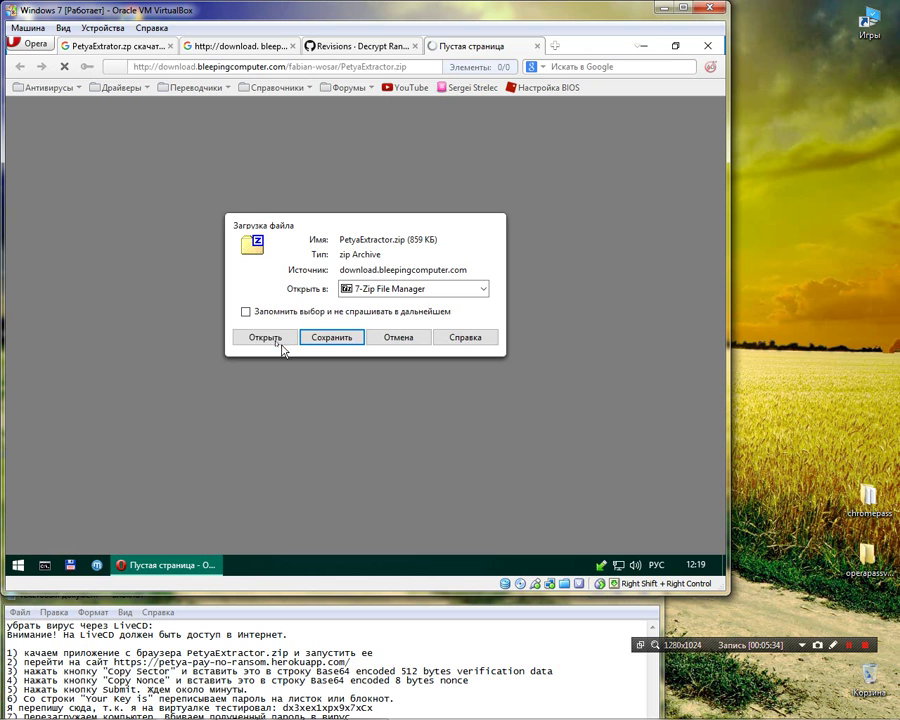
{"action": "left_click", "coordinate": [263, 337]}
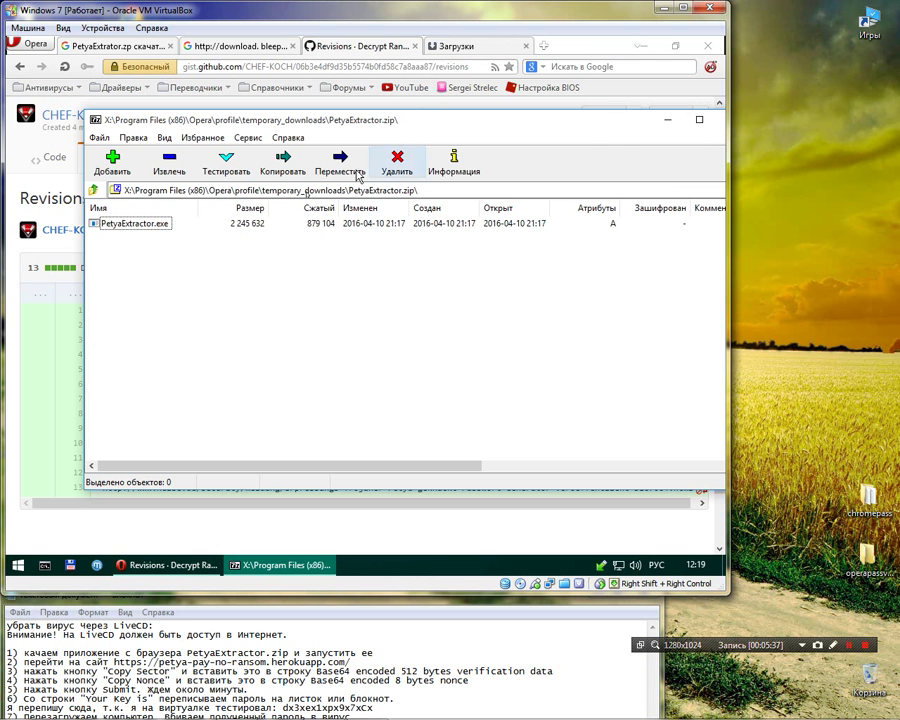
- Select PetyaExtractor.exe in 7-Zip and close Opera's Revisions, downloads and zip download tabs
{"action": "left_click", "coordinate": [643, 45]}
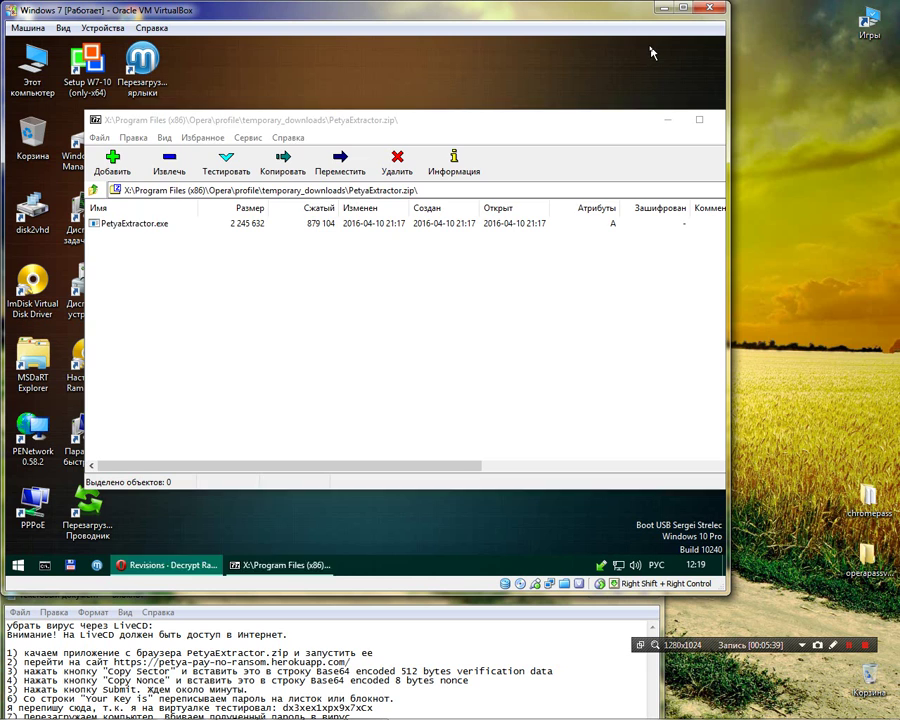
{"action": "left_click", "coordinate": [362, 88]}
{"action": "left_click", "coordinate": [165, 565]}
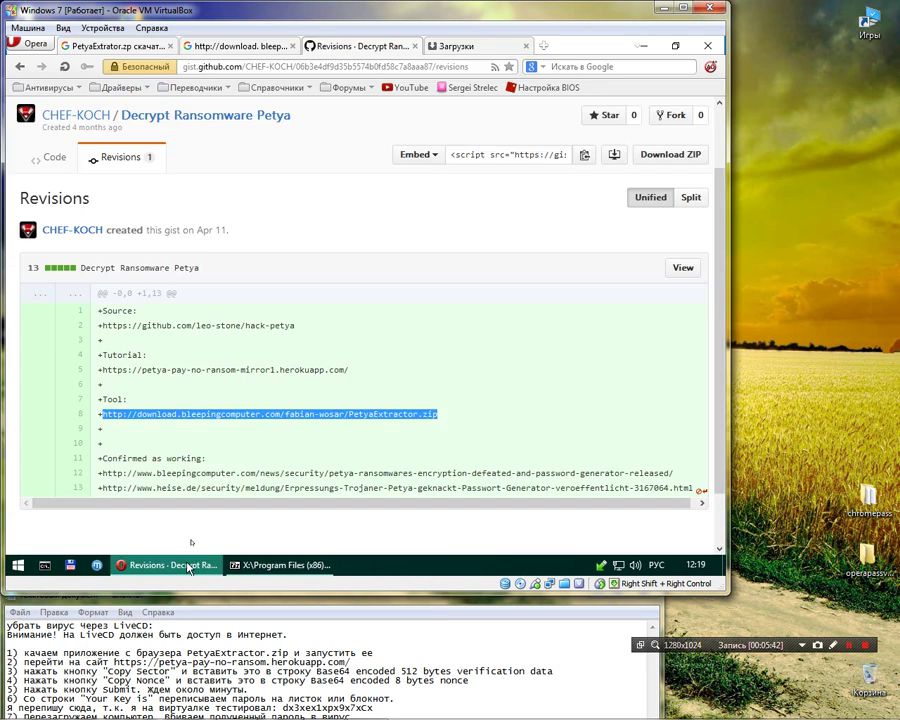
{"action": "left_click", "coordinate": [415, 46]}
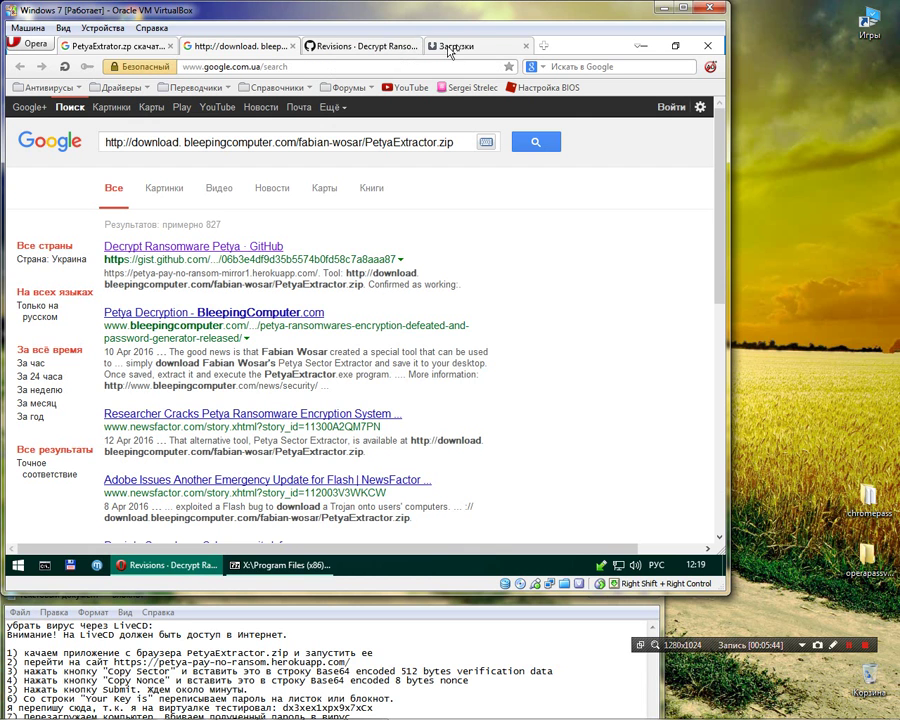
{"action": "left_click", "coordinate": [404, 46]}
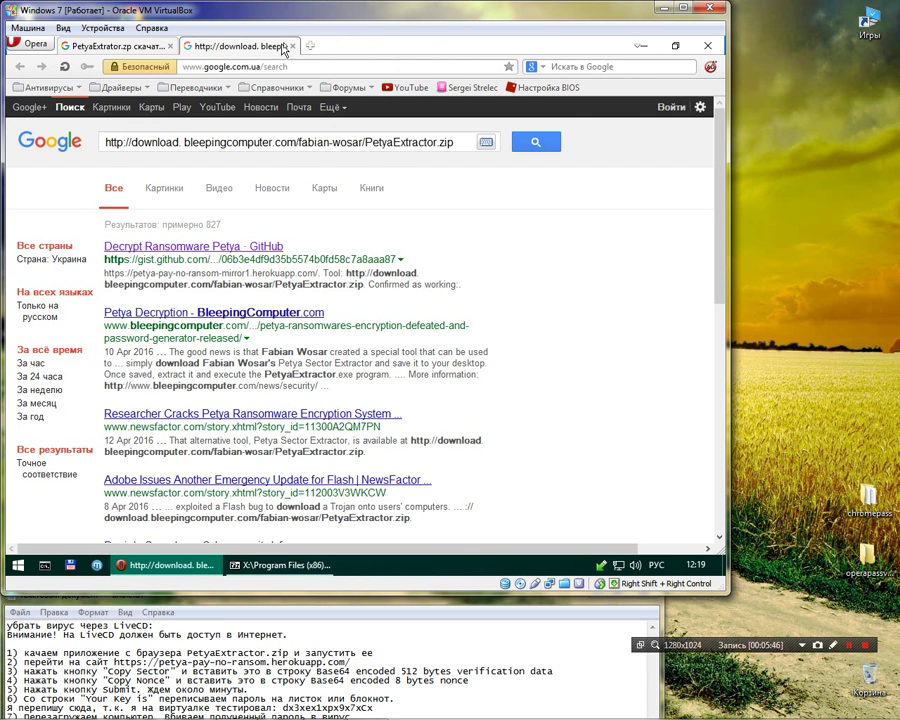
{"action": "left_click", "coordinate": [292, 47]}
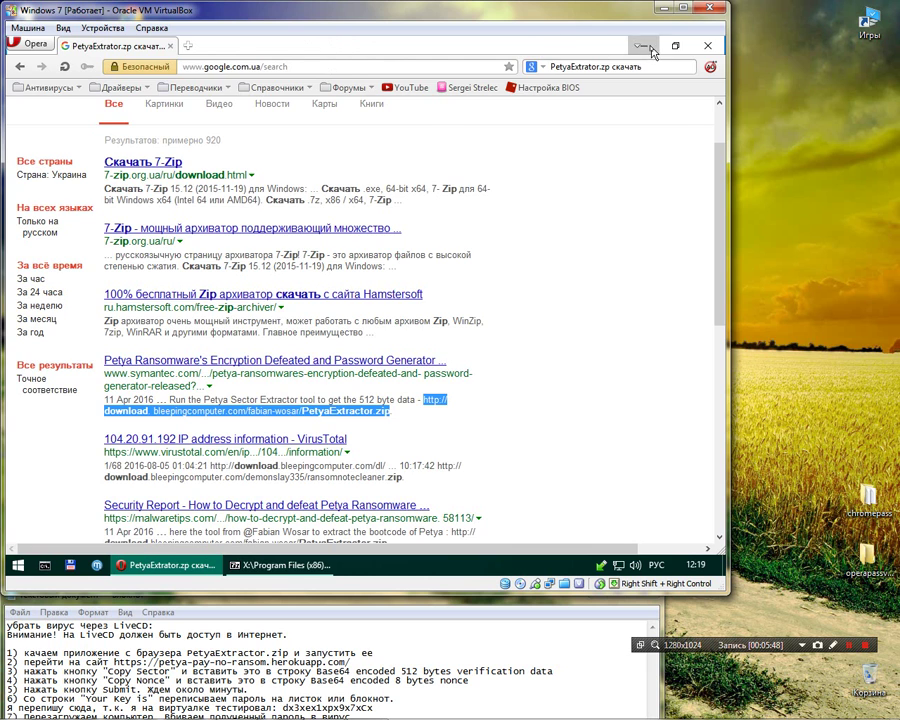
{"action": "left_click", "coordinate": [640, 46]}
- Run PetyaExtractor.exe, close 7-Zip, and return to Opera's search results
{"action": "key", "text": "Return"}
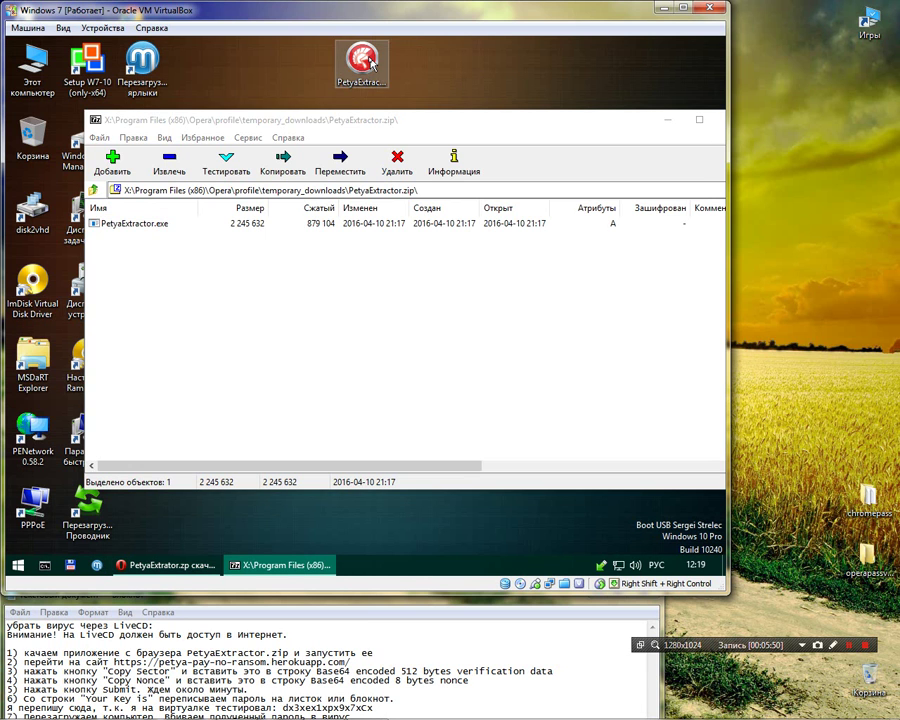
{"action": "left_click", "coordinate": [703, 121]}
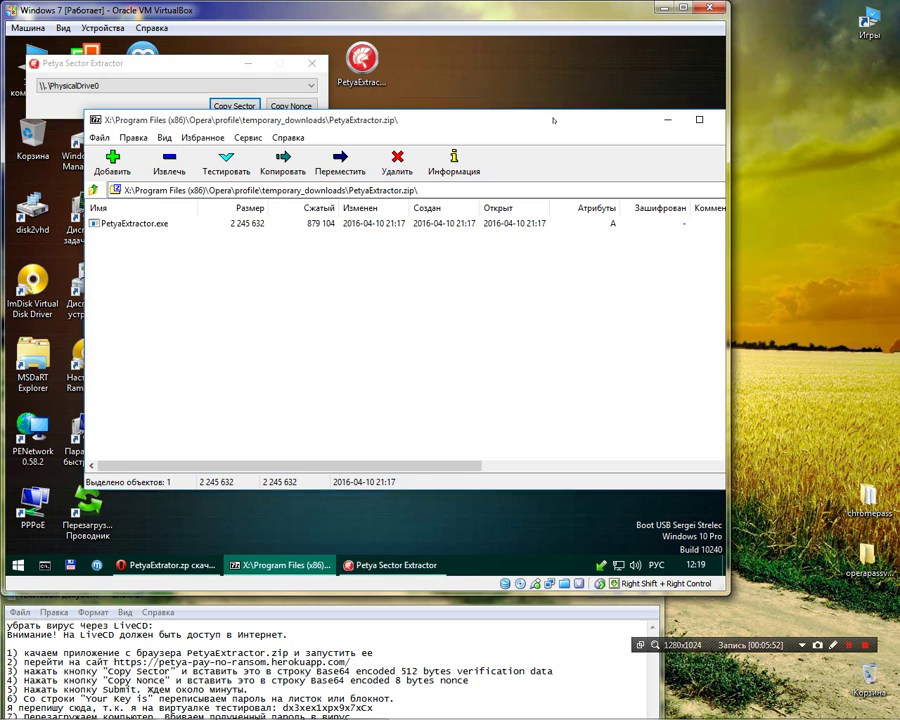
{"action": "left_click", "coordinate": [656, 122]}
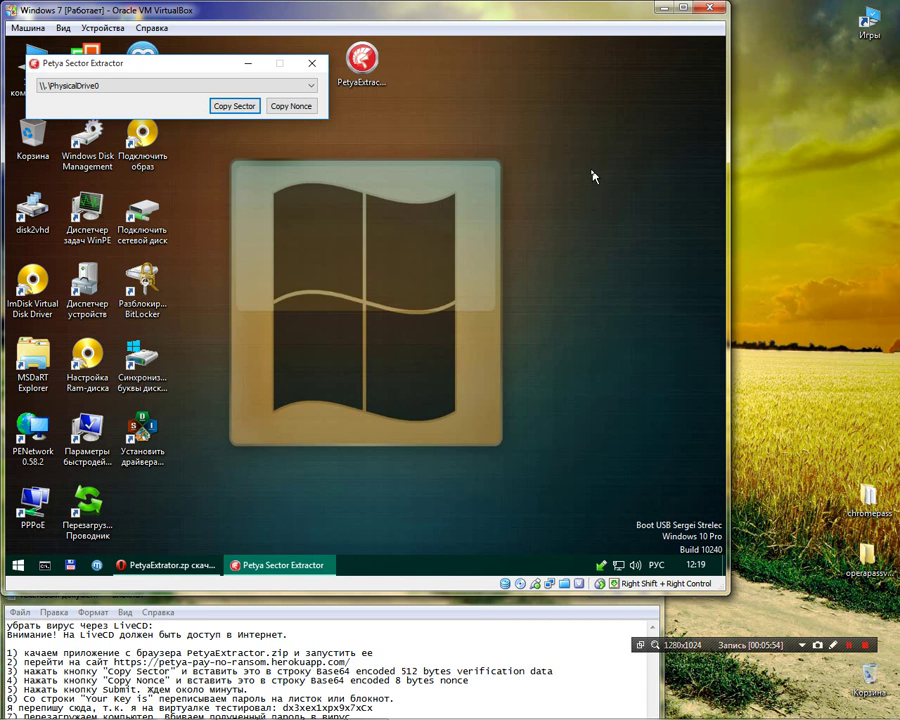
{"action": "left_click", "coordinate": [199, 557]}
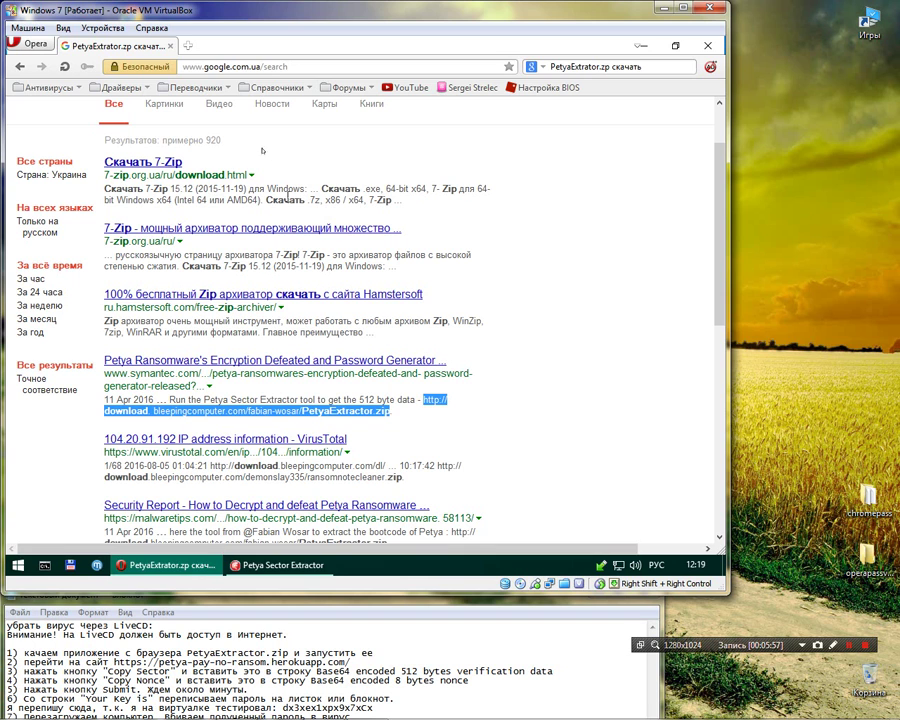
{"action": "left_click", "coordinate": [265, 68]}
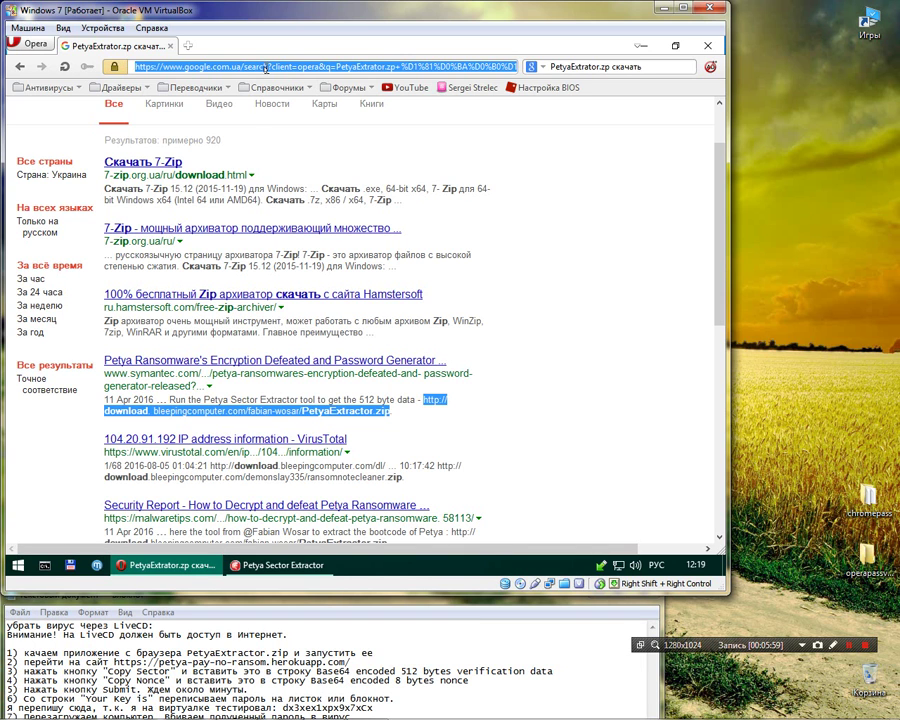
{"action": "type", "text": "http:"}
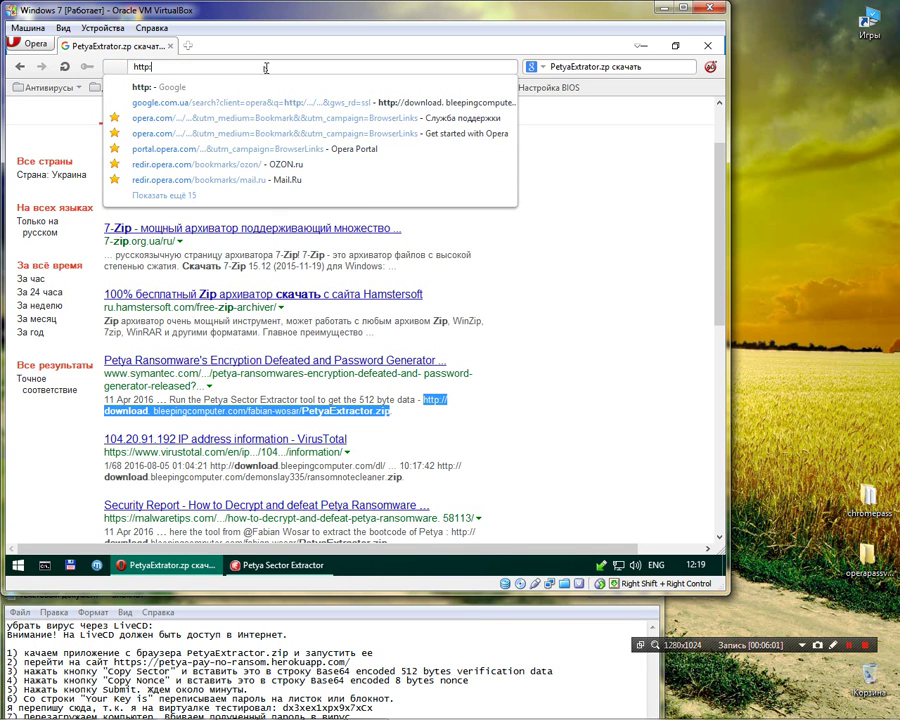
{"action": "type", "text": "//pet"}
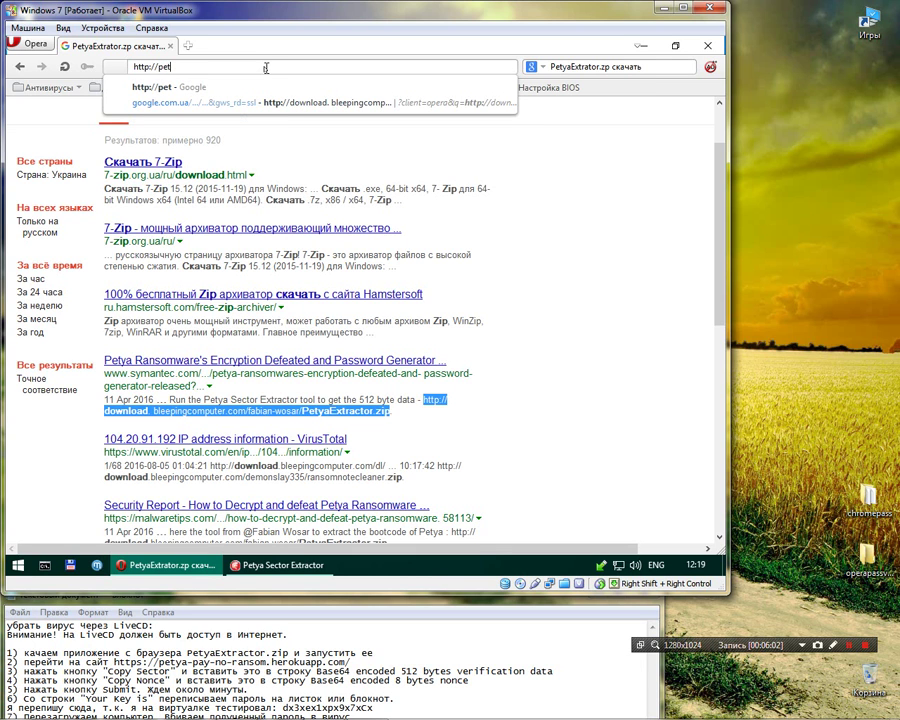
{"action": "type", "text": "ya-pay"}
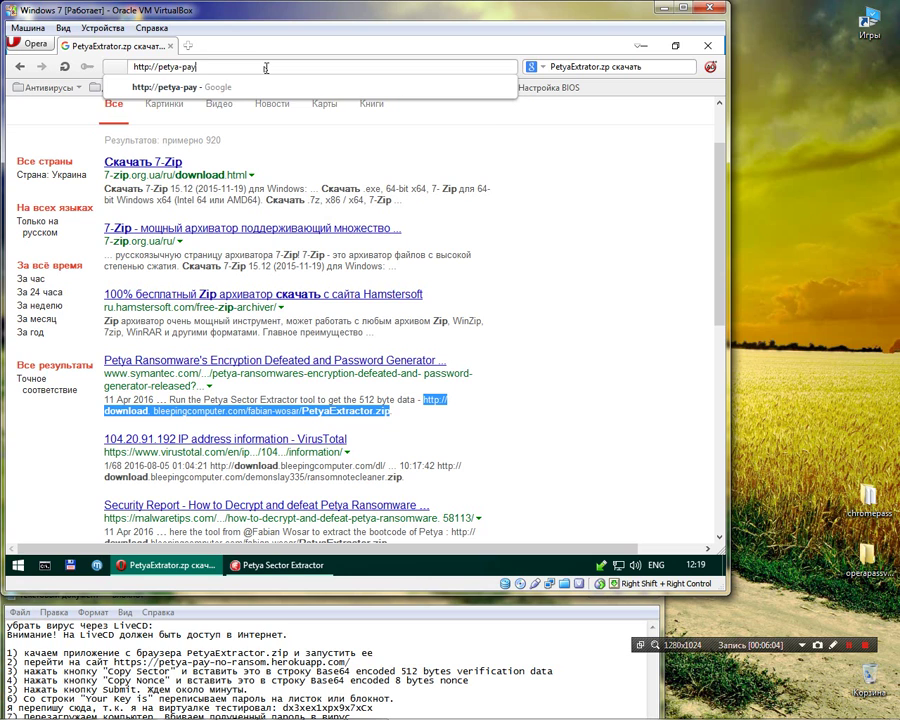
{"action": "type", "text": "-no-ransom-"}
{"action": "key", "text": "BackSpace"}
{"action": "type", "text": ".herokua"}
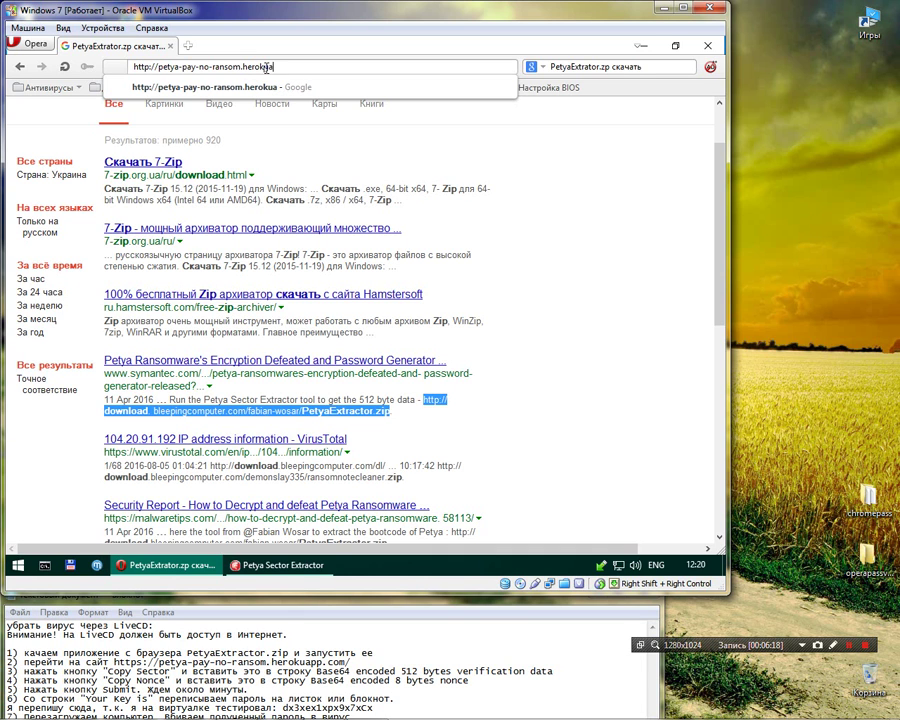
{"action": "type", "text": "pp.com"}
{"action": "key", "text": "Return"}
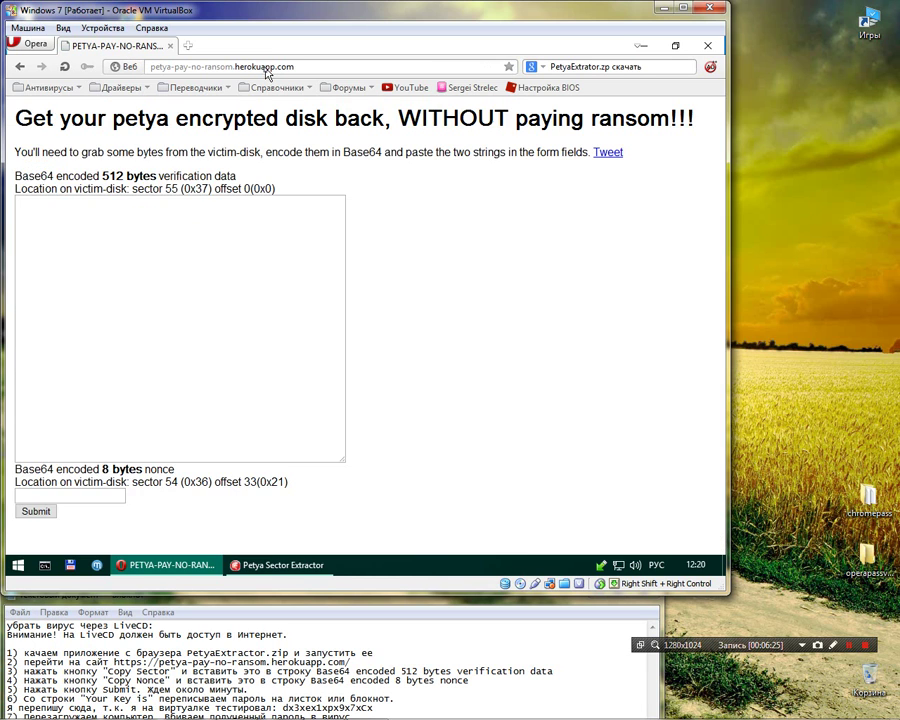
- Copy the verification sector in Petya Sector Extractor and open paste options in the 512-byte field
{"action": "left_click", "coordinate": [282, 565]}
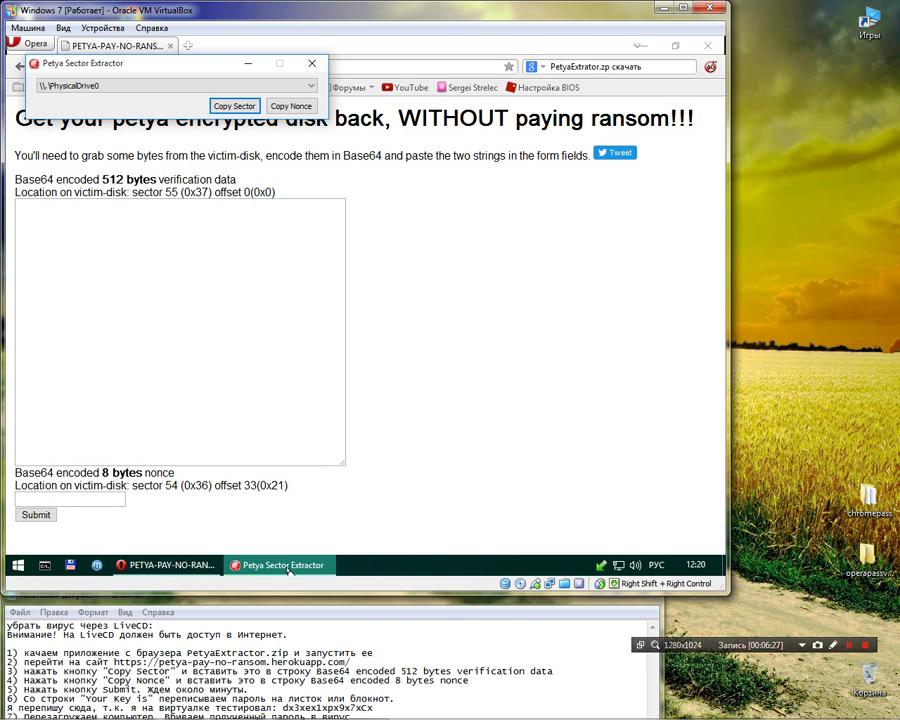
{"action": "left_click", "coordinate": [232, 108]}
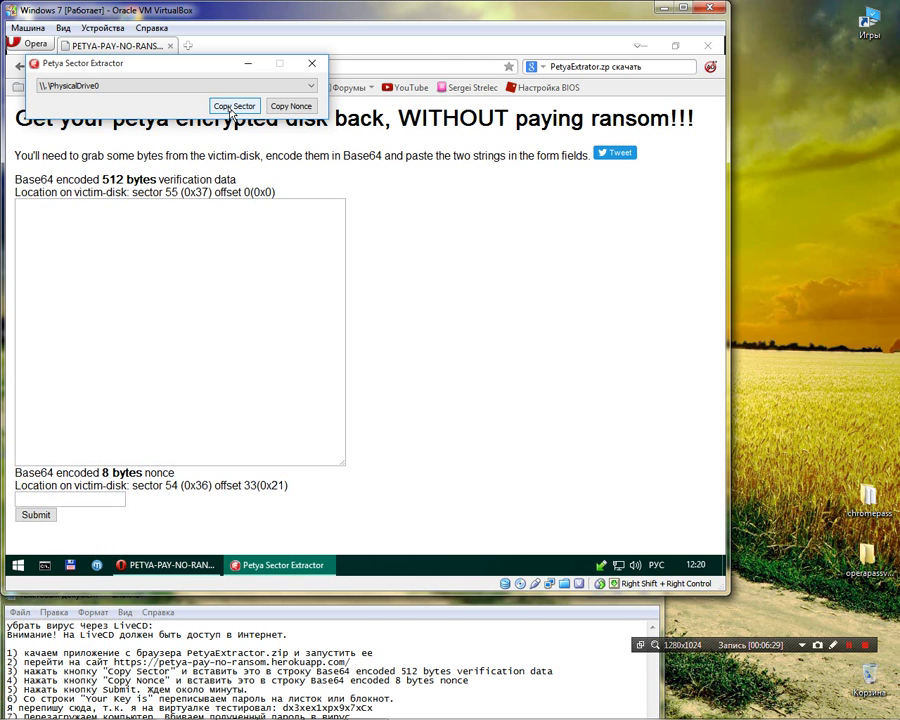
{"action": "left_click", "coordinate": [198, 222]}
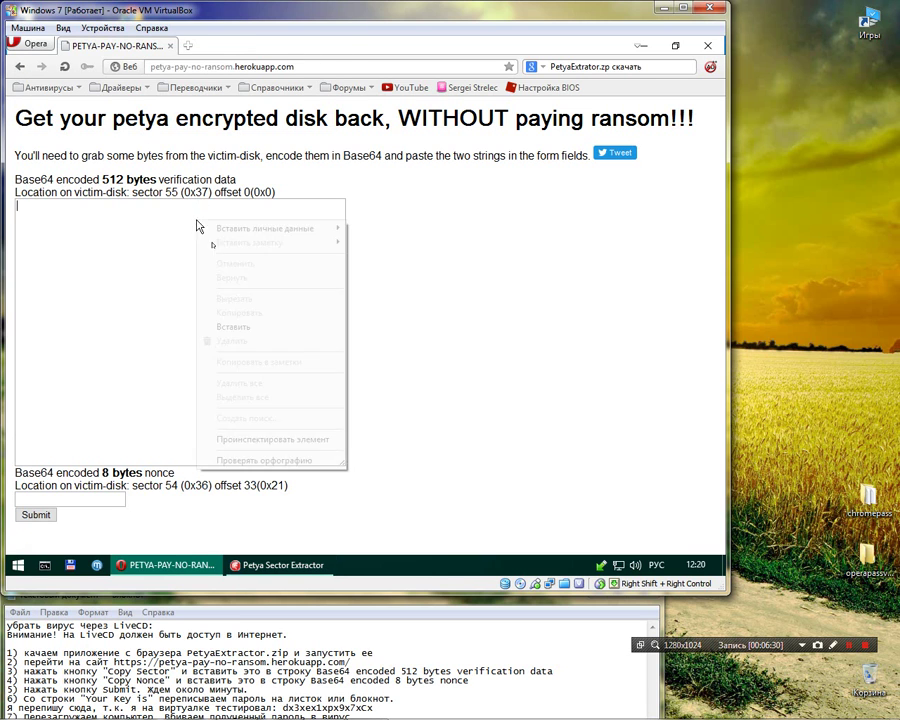
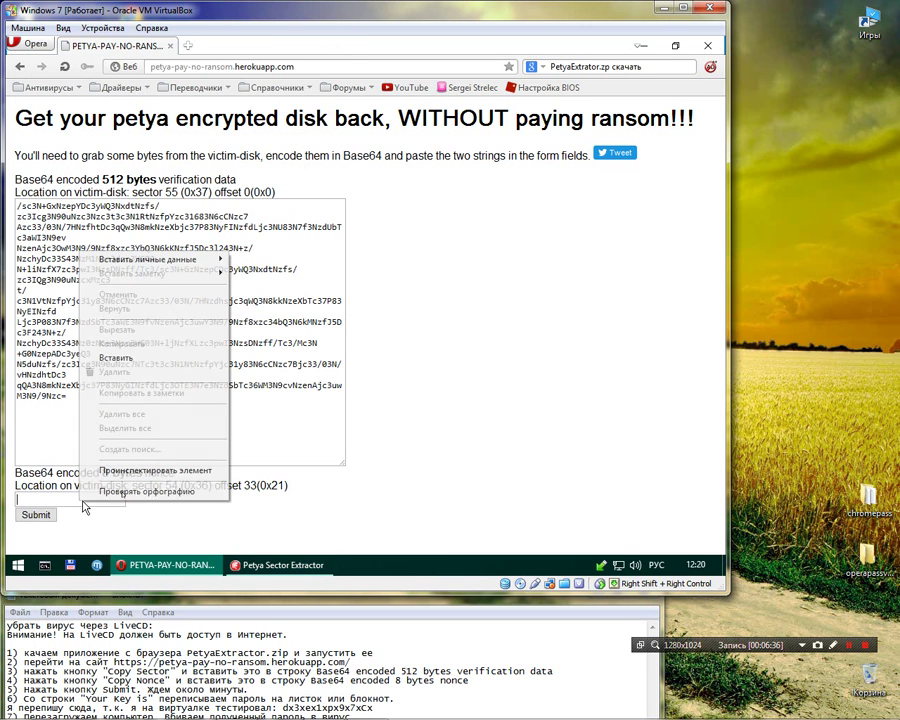
- Paste the nonce and submit it to compute the key, then delete the old key from the notes
{"action": "left_click", "coordinate": [153, 365]}
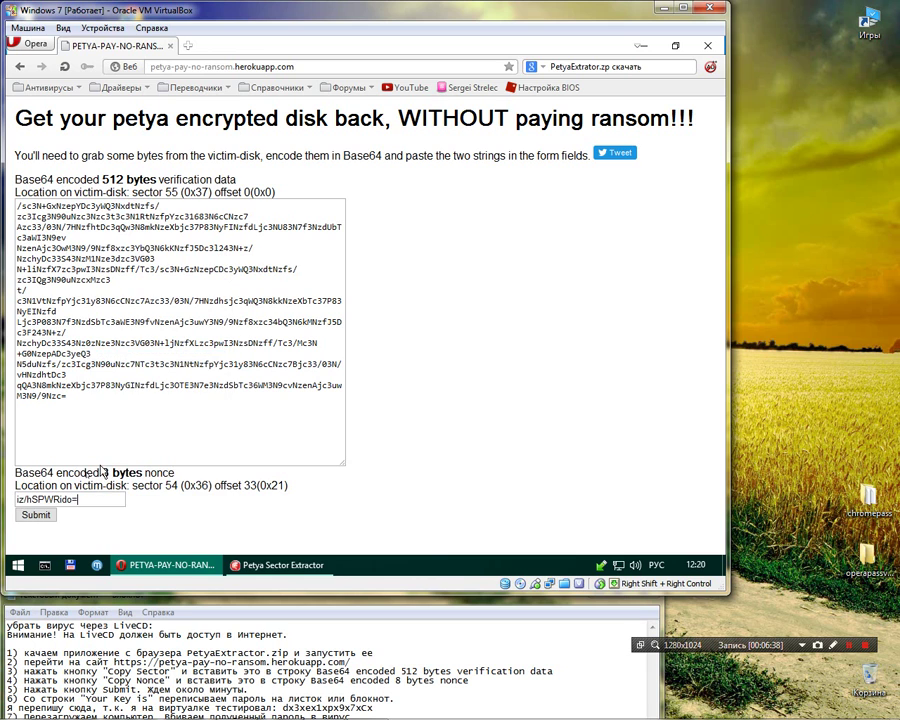
{"action": "left_click", "coordinate": [36, 514]}
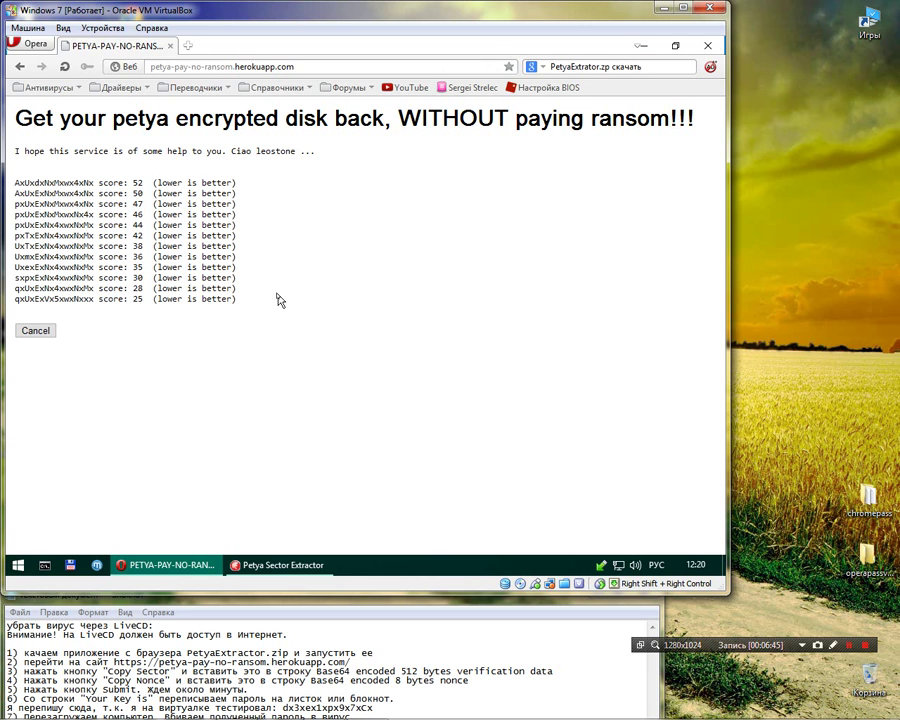
{"action": "left_click_drag", "start_coordinate": [372, 708], "coordinate": [282, 708]}
{"action": "key", "text": "Delete"}
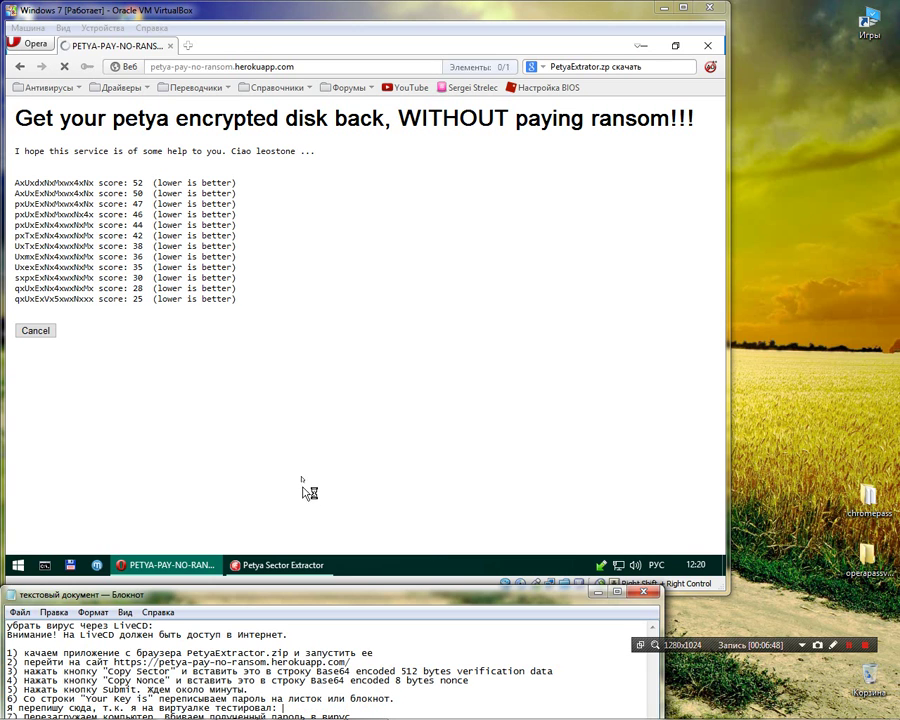
{"action": "left_click", "coordinate": [303, 462]}
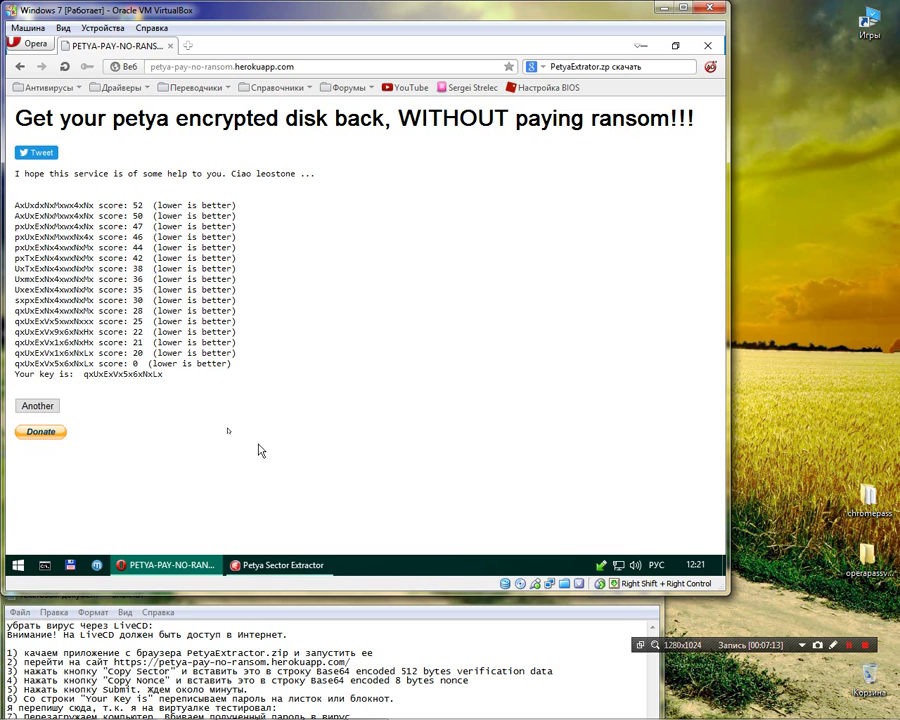
- Copy the computed decryption key into the Notepad 'тестировал:' line, then reset the site's form
{"action": "left_click_drag", "start_coordinate": [178, 383], "coordinate": [82, 376]}
{"action": "left_click", "coordinate": [173, 381]}
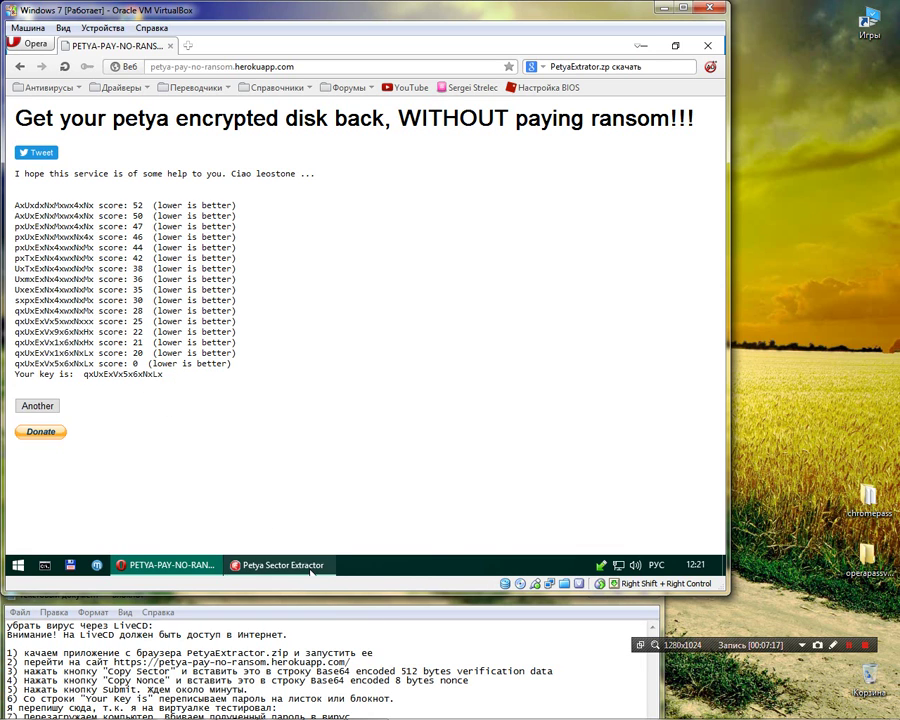
{"action": "mouse_move", "coordinate": [310, 572]}
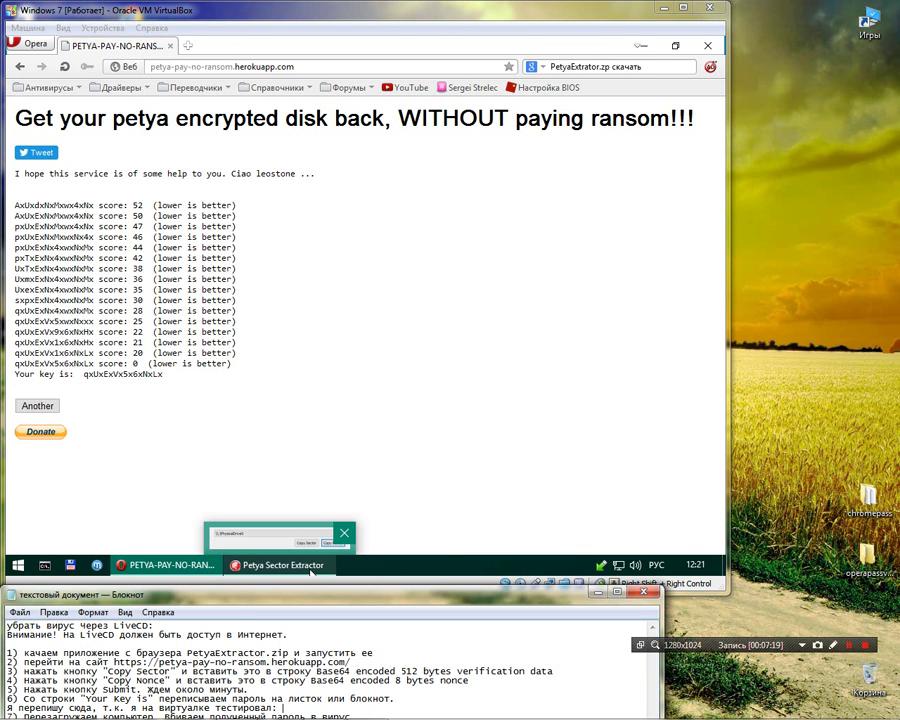
{"action": "left_click", "coordinate": [38, 405]}
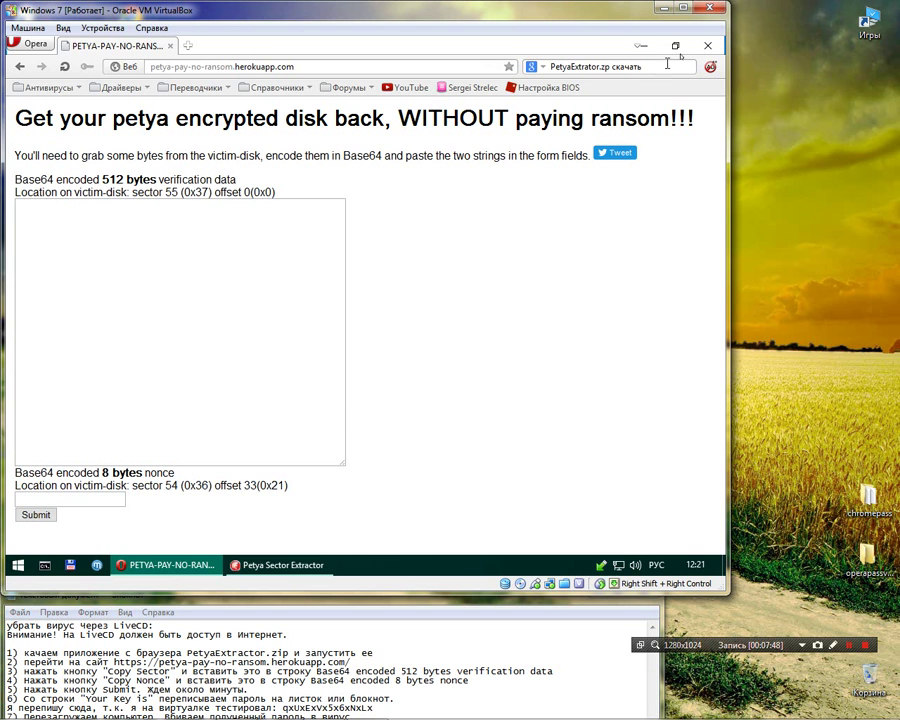
- Close Opera and Petya Sector Extractor, then restart the VM via Start > Перезагрузка
{"action": "left_click", "coordinate": [707, 45]}
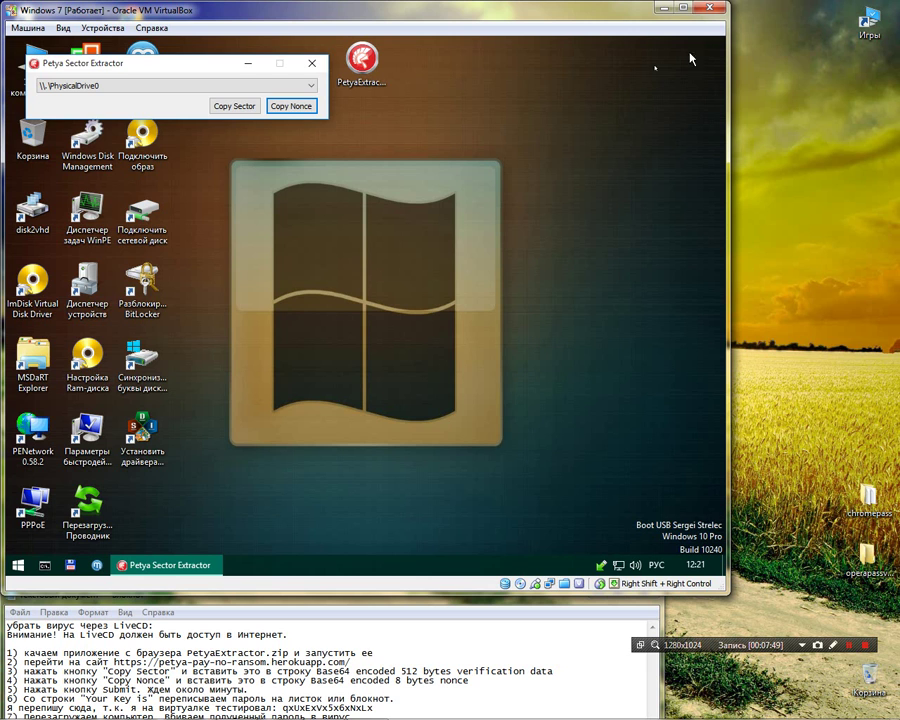
{"action": "left_click", "coordinate": [312, 62]}
{"action": "left_click", "coordinate": [22, 564]}
{"action": "left_click", "coordinate": [327, 532]}
{"action": "left_click", "coordinate": [385, 535]}
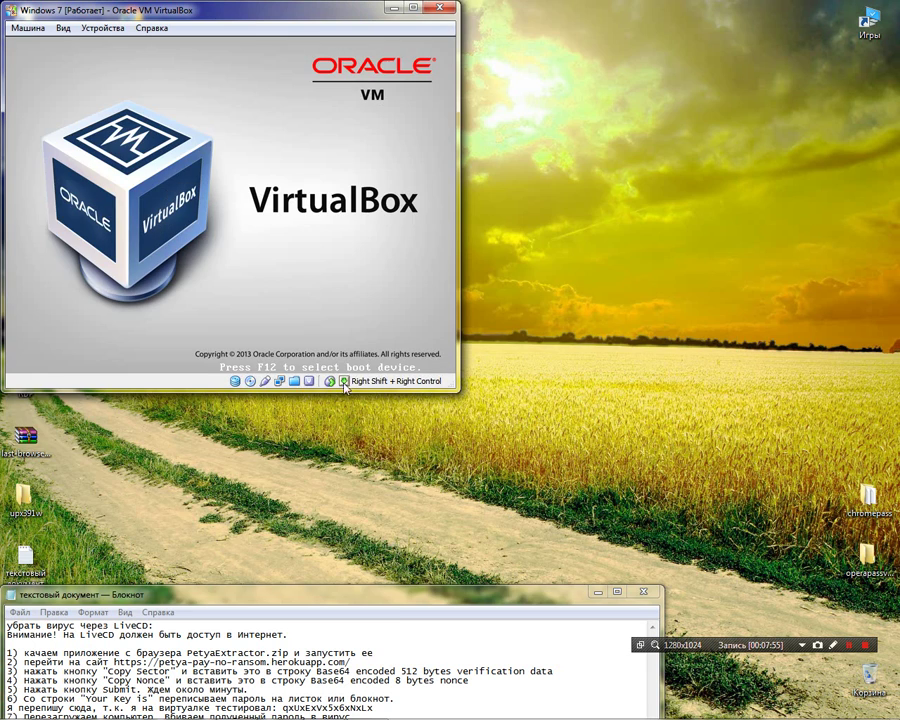
- Eject the live CD, pass the skull screen, and begin typing the decryption key
{"action": "left_click", "coordinate": [345, 386]}
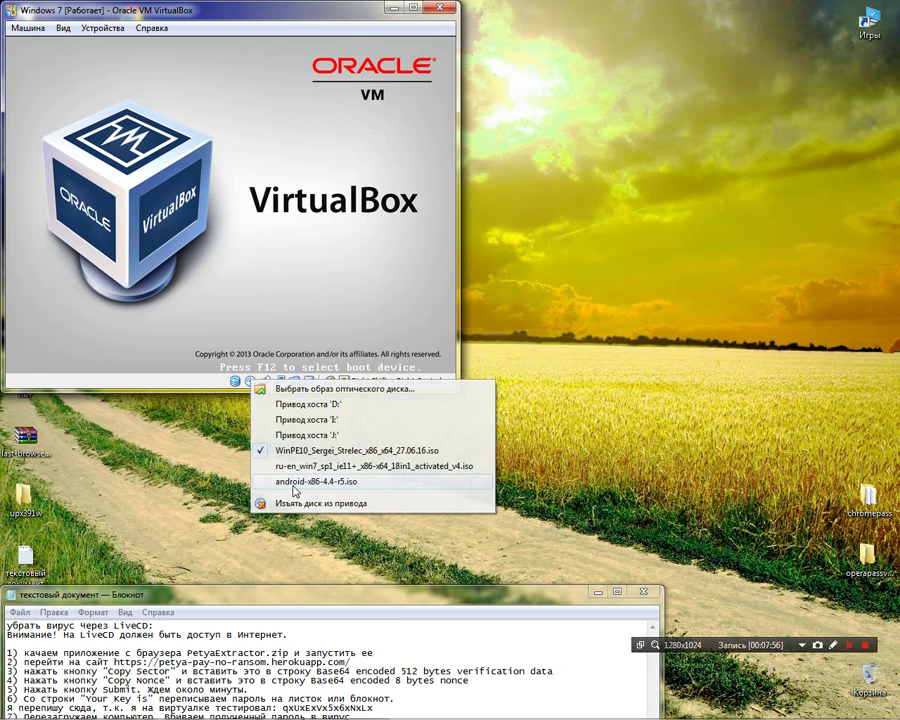
{"action": "left_click", "coordinate": [262, 355]}
{"action": "key", "text": "Return"}
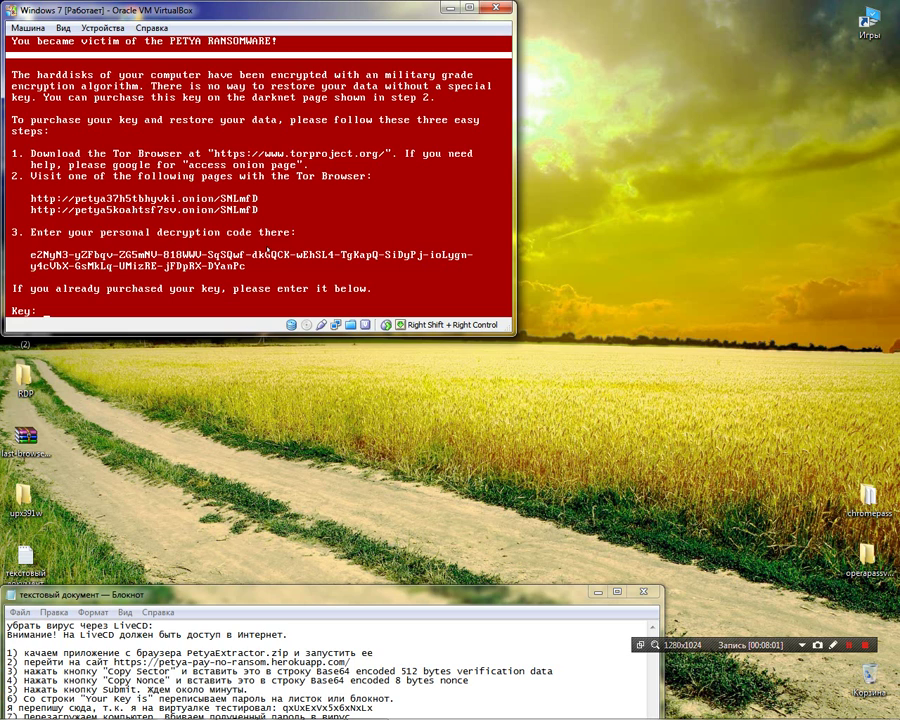
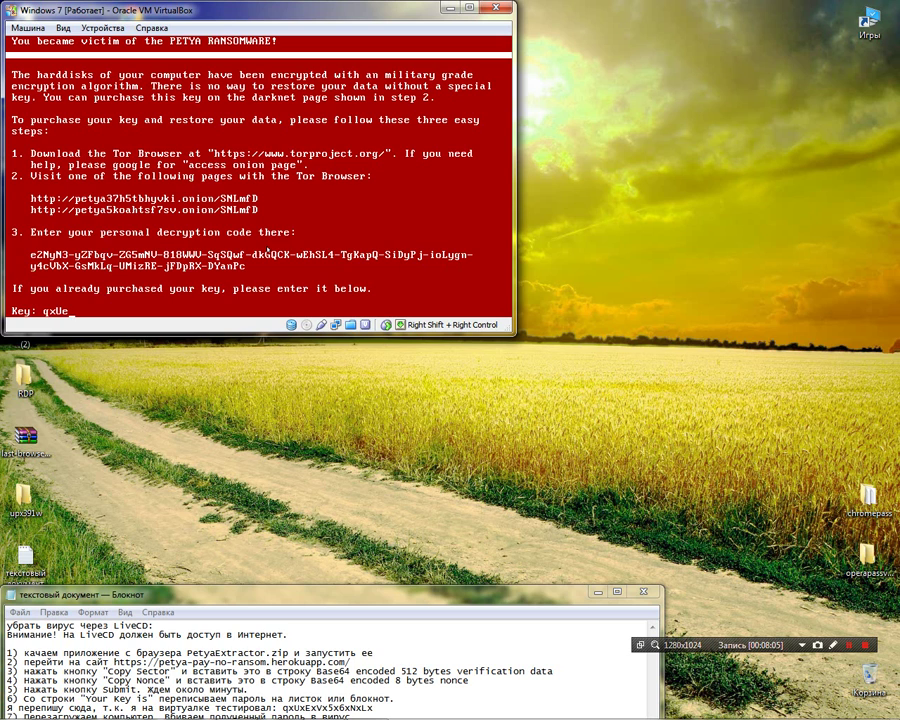
- Enter the recovered Petya key at the prompt, fixing a typo, and submit it to decrypt the disk
{"action": "key", "text": "Return"}
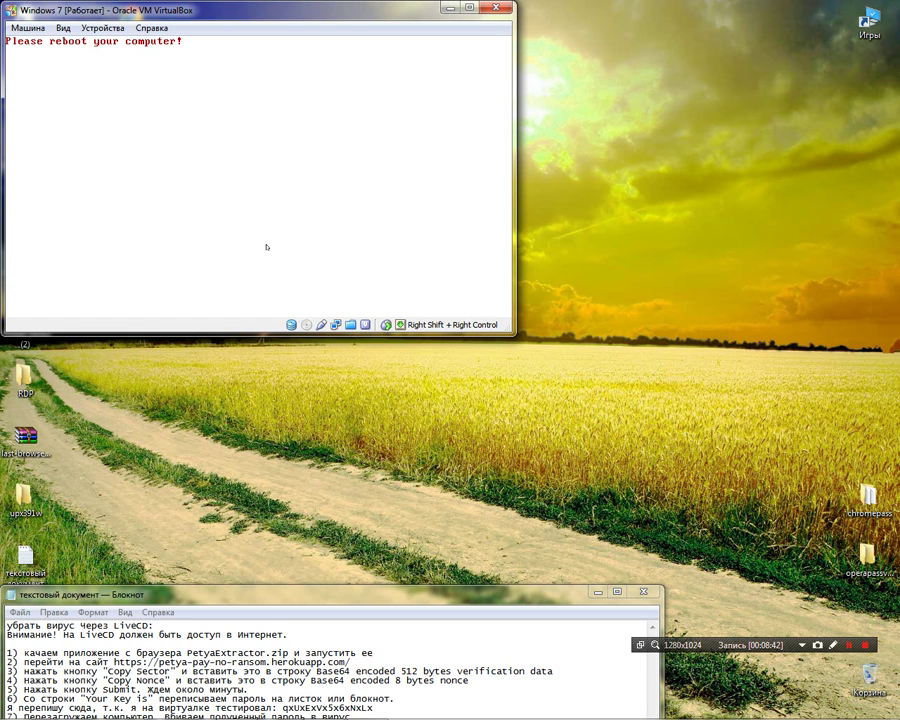
- Reset the Windows 7 virtual machine via Машина > Перезапустить and confirm
{"action": "left_click", "coordinate": [24, 30]}
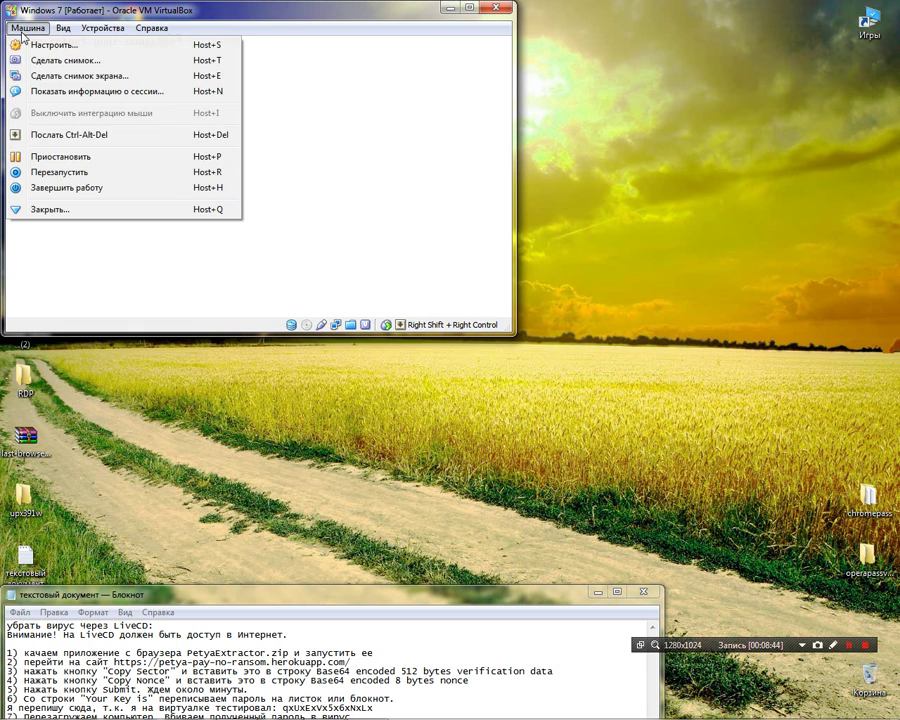
{"action": "left_click", "coordinate": [60, 172]}
{"action": "left_click", "coordinate": [244, 281]}
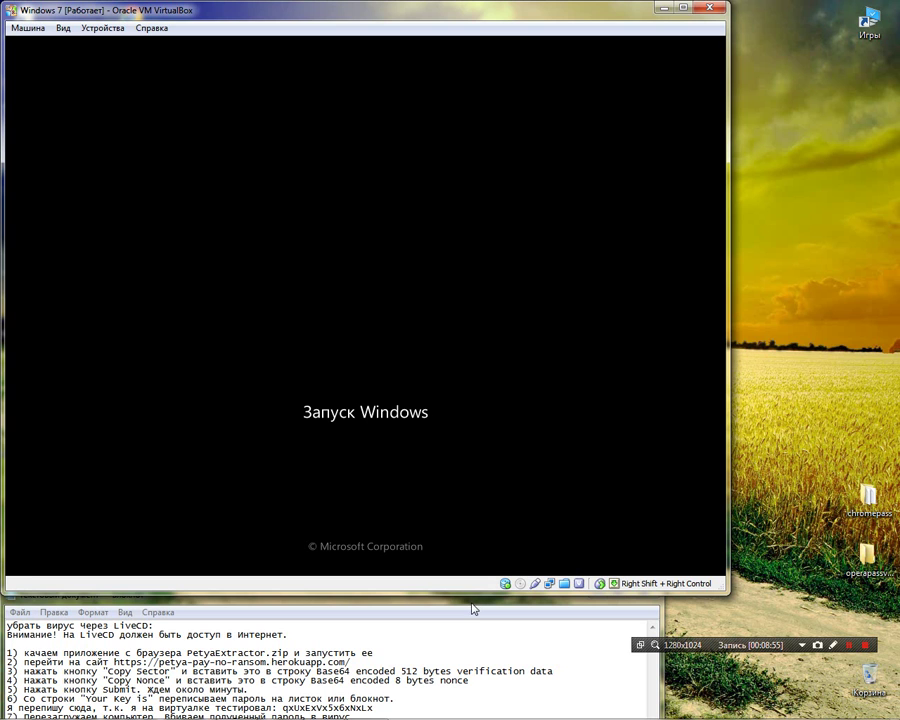
- Nudge the notes window aside and skip the consistency check of drive C
{"action": "left_click_drag", "start_coordinate": [450, 601], "coordinate": [457, 581]}
{"action": "left_click", "coordinate": [450, 526]}
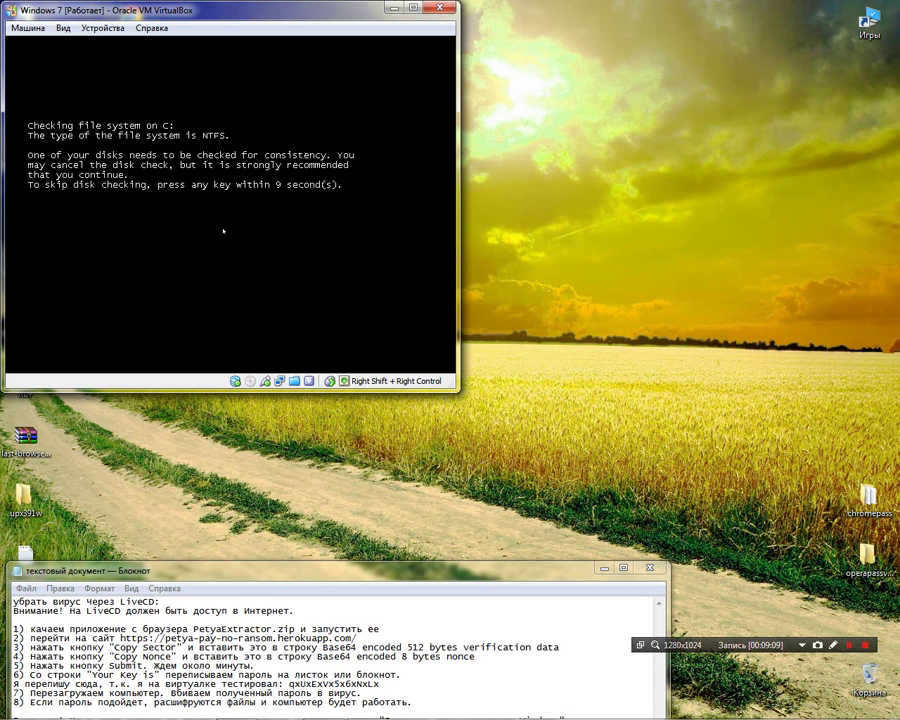
{"action": "key", "text": "Return"}
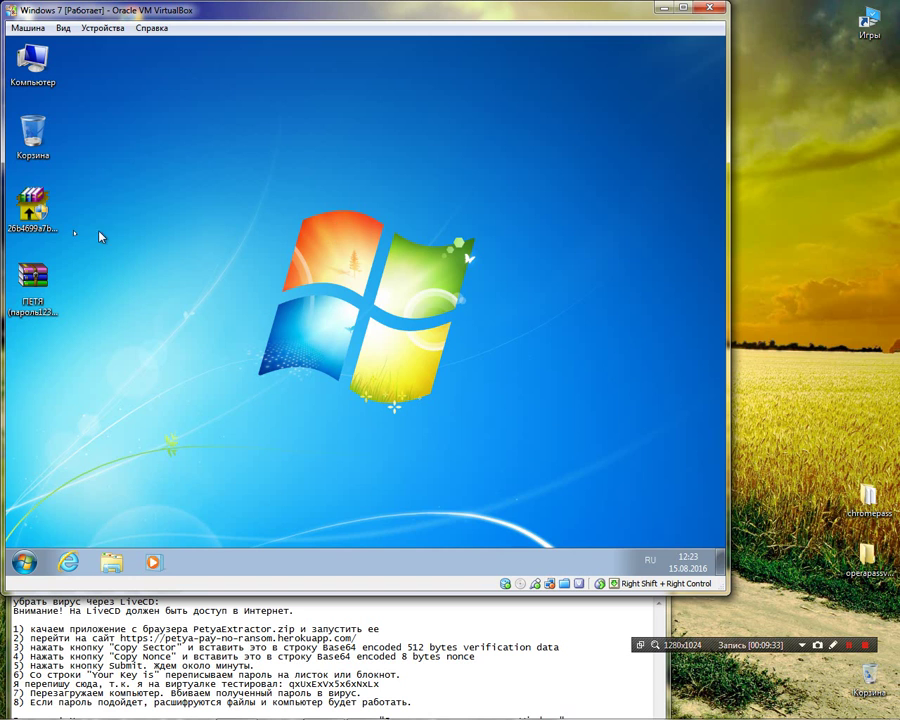
- Delete one archive from the guest desktop and confirm drive C is accessible in Компьютер
{"action": "left_click_drag", "start_coordinate": [120, 300], "coordinate": [33, 140]}
{"action": "left_click", "coordinate": [120, 225]}
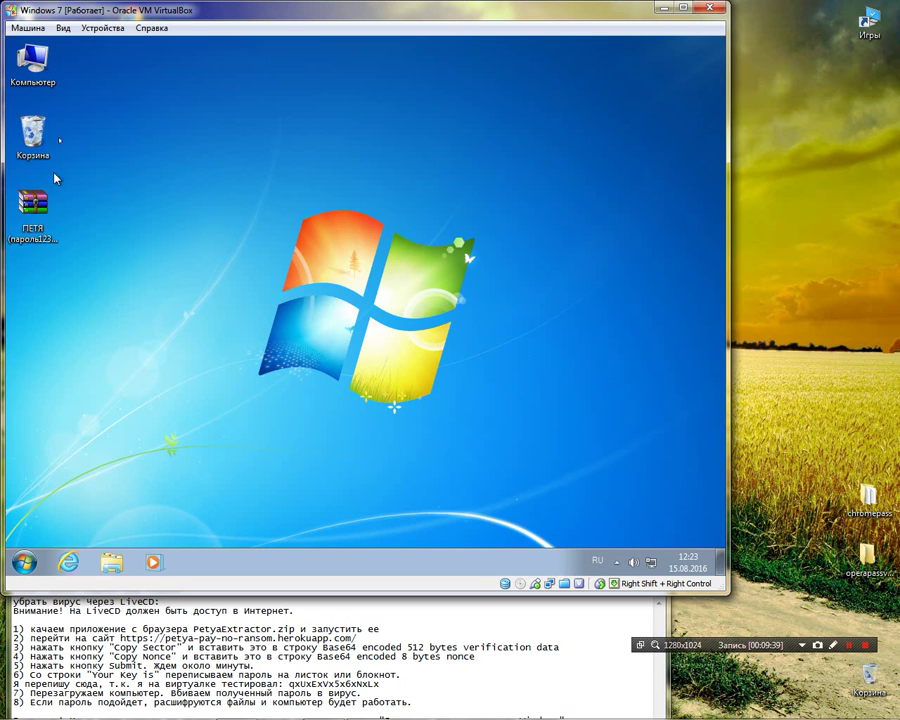
{"action": "double_click", "coordinate": [33, 66]}
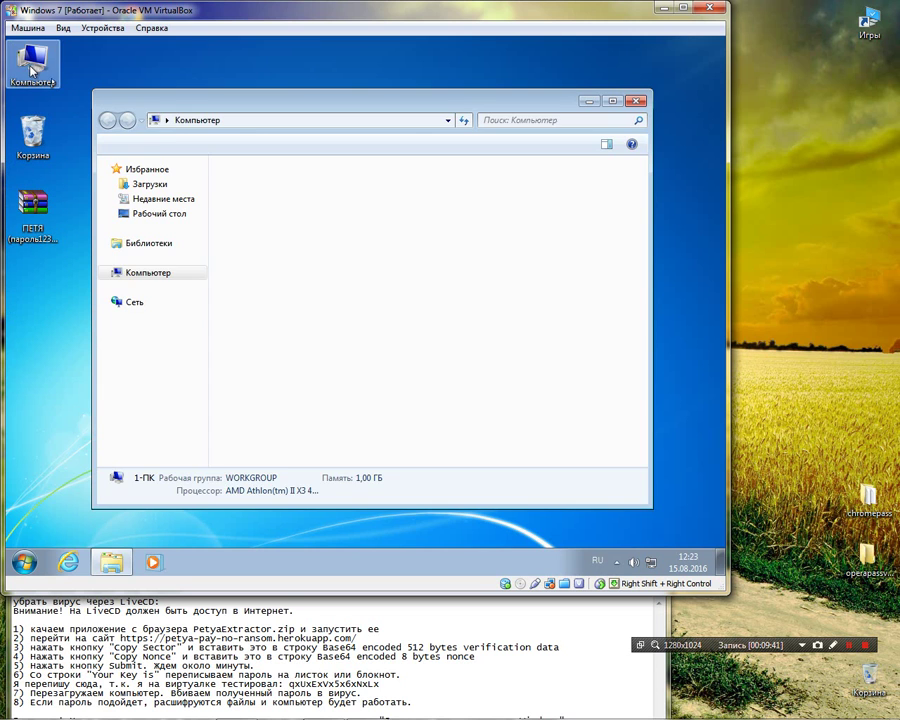
{"action": "left_click", "coordinate": [637, 101]}
{"action": "left_click", "coordinate": [388, 291]}
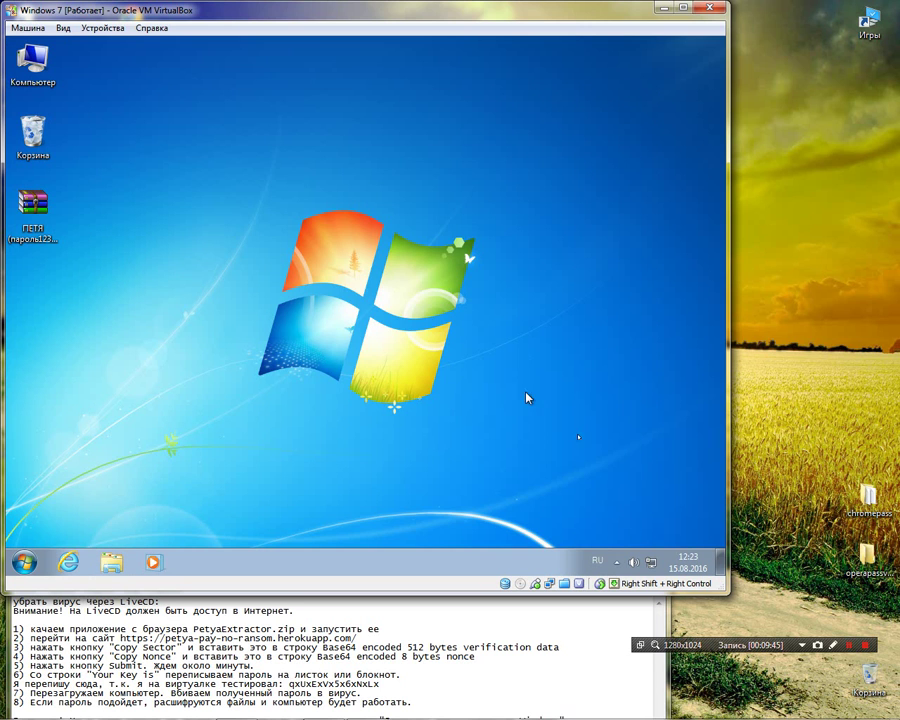